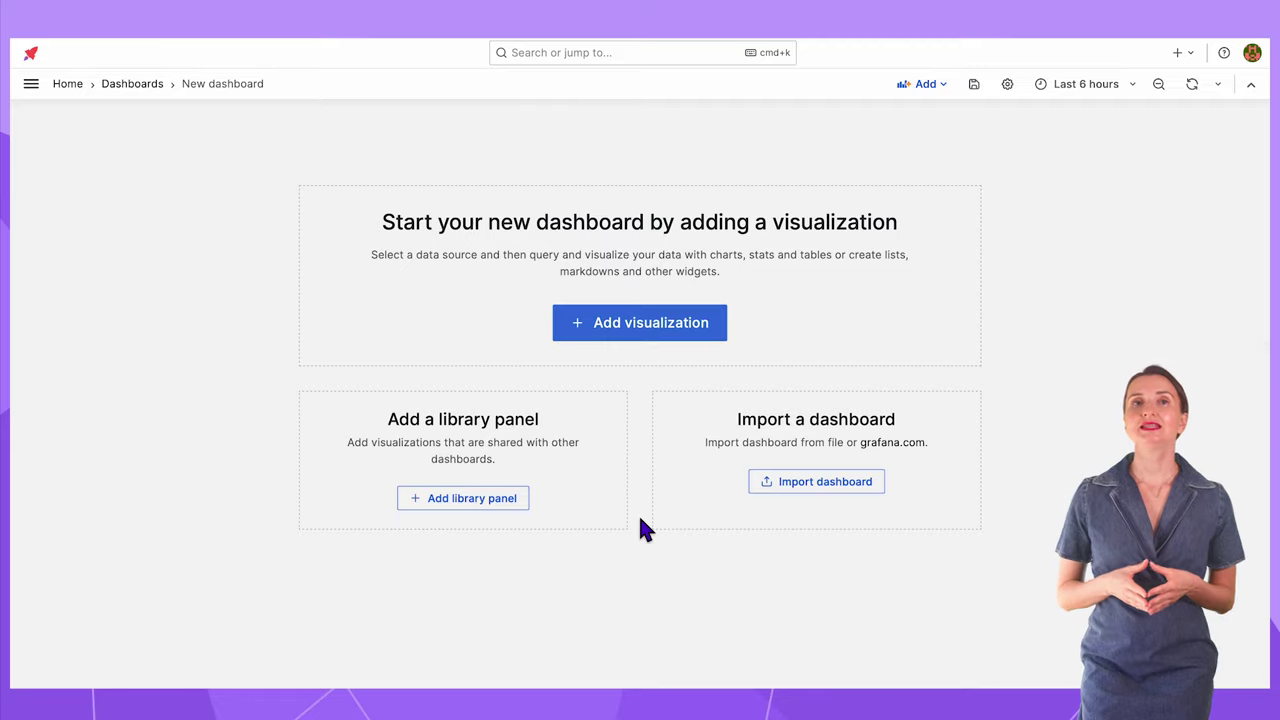
Step: Add a new visualization of type Dynamic Text and begin renaming query A
click(643, 338)
click(1074, 137)
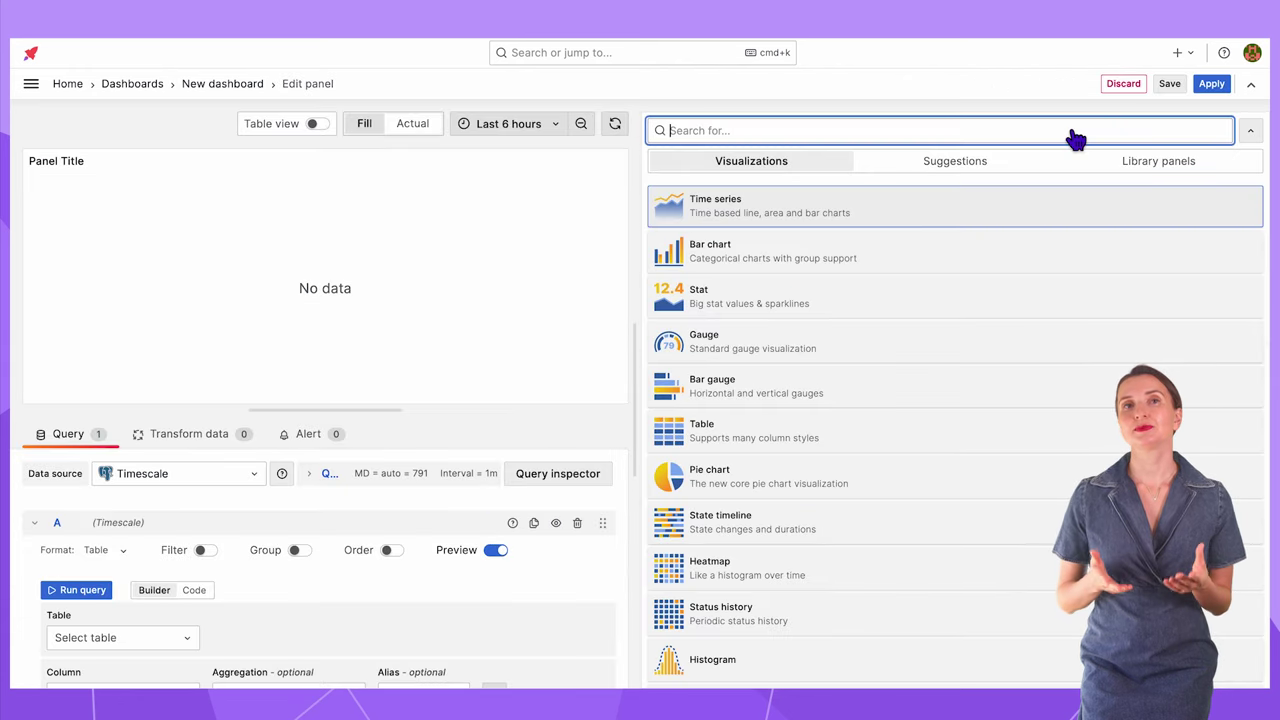
text(dy)
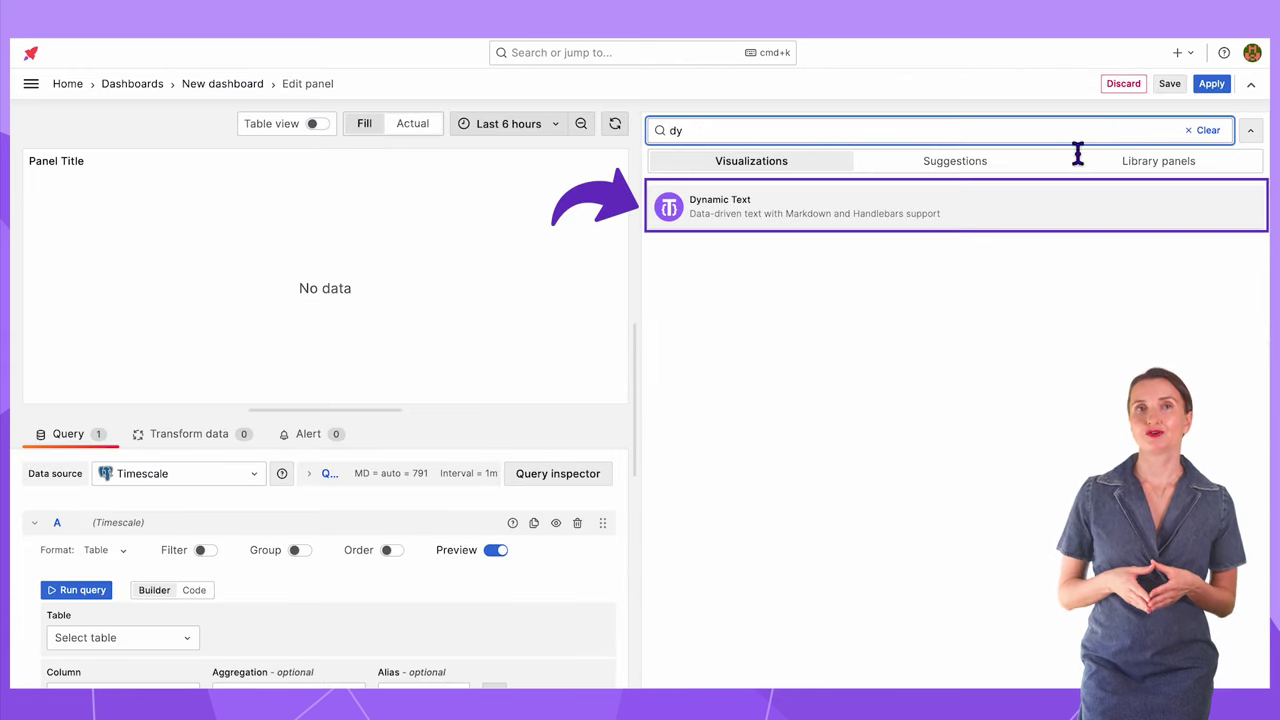
click(1080, 222)
drag(325, 409, 325, 305)
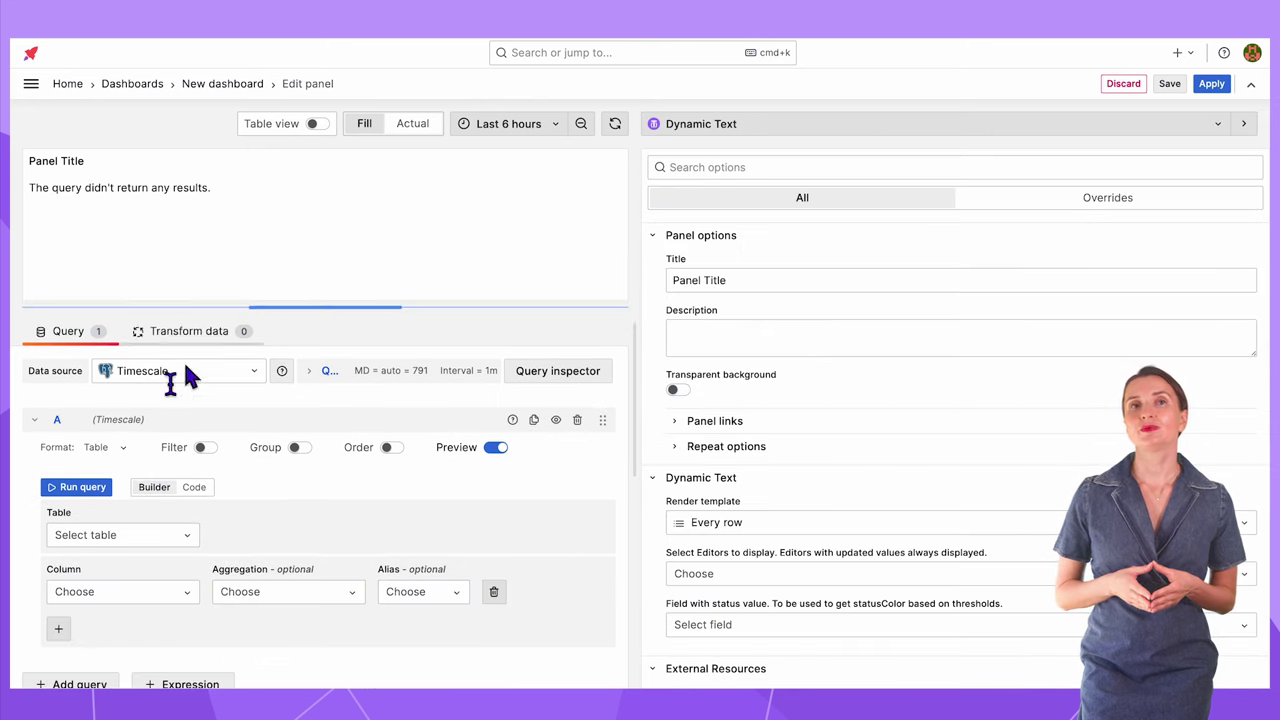
click(58, 420)
Step: Rename query A to to_replace and run the raw SQL 'SELECT name FROM devices;'
text(to_replace)
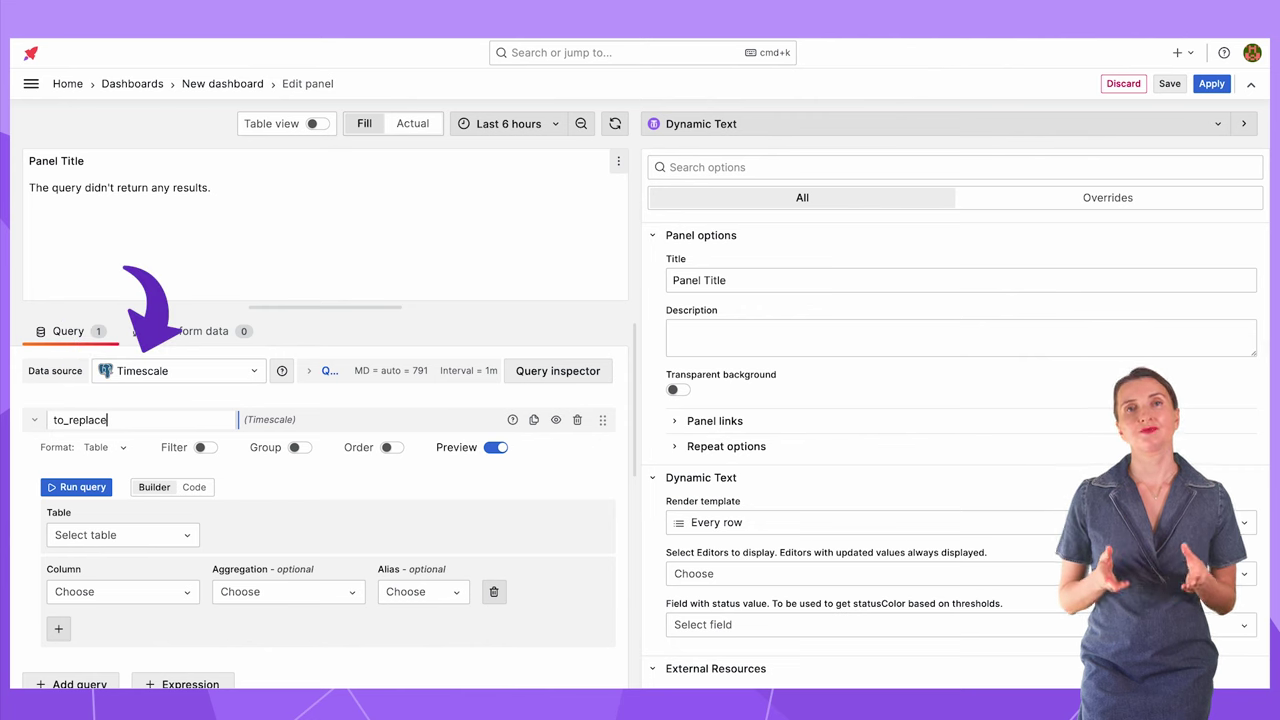
click(82, 250)
click(194, 487)
text(SELECT name FROM)
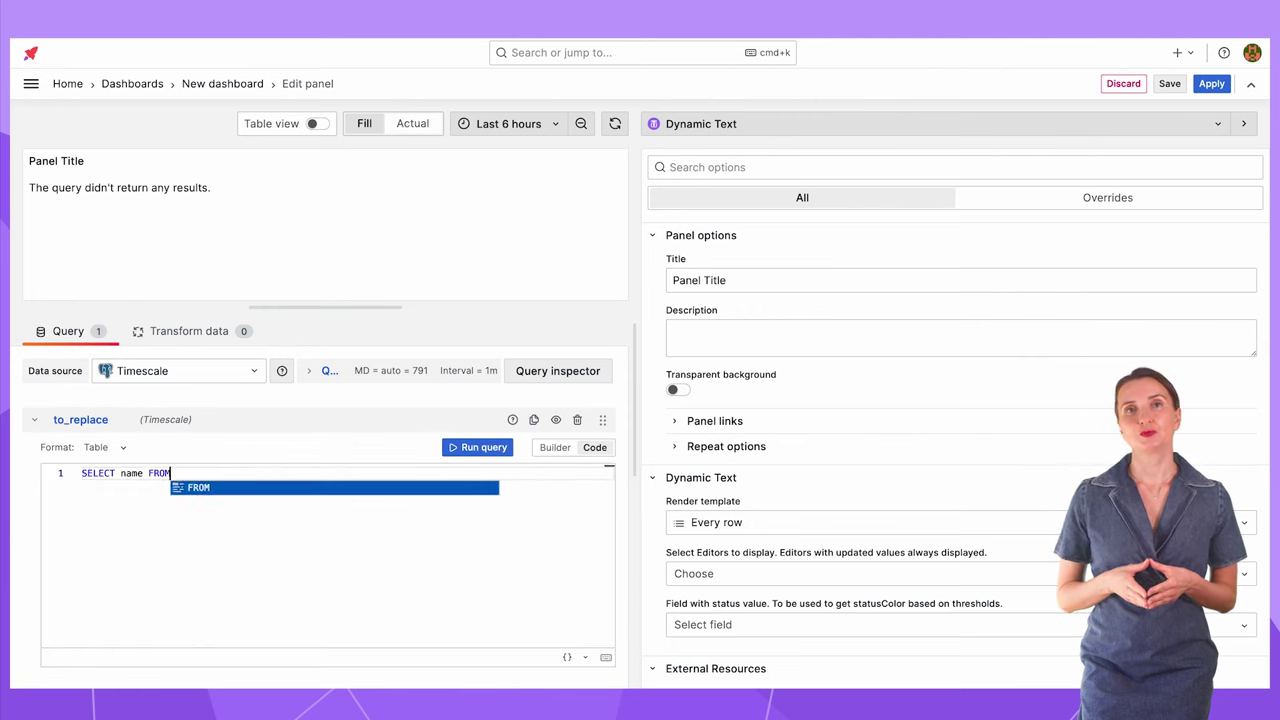
text( devices;)
click(485, 449)
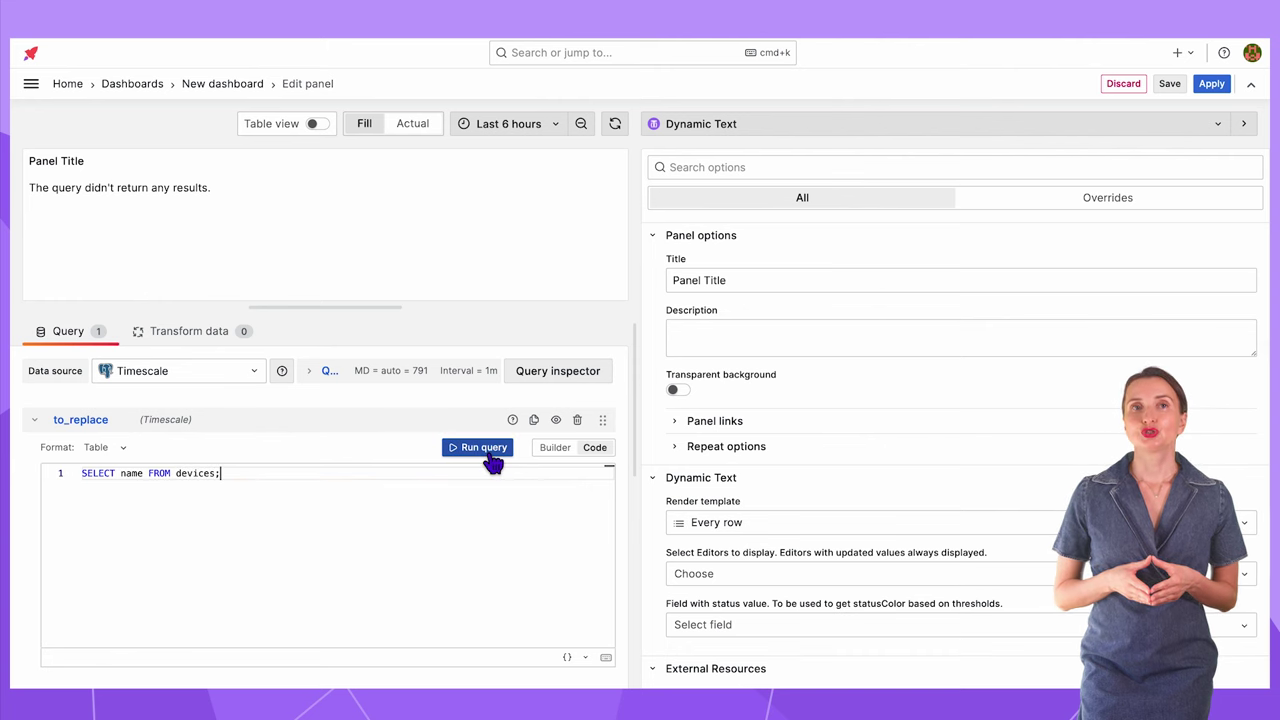
Step: Preview the returned device names in Table view, then collapse the to_replace query
click(316, 123)
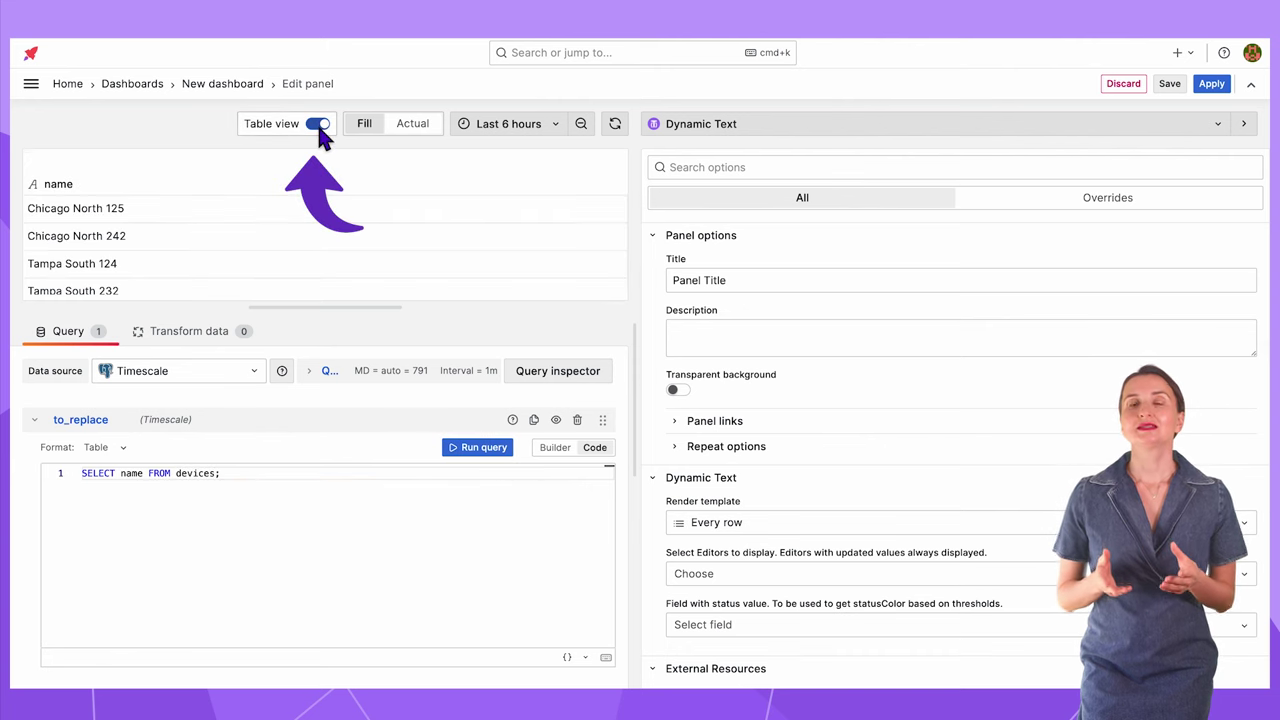
scroll(371, 400, down, 3)
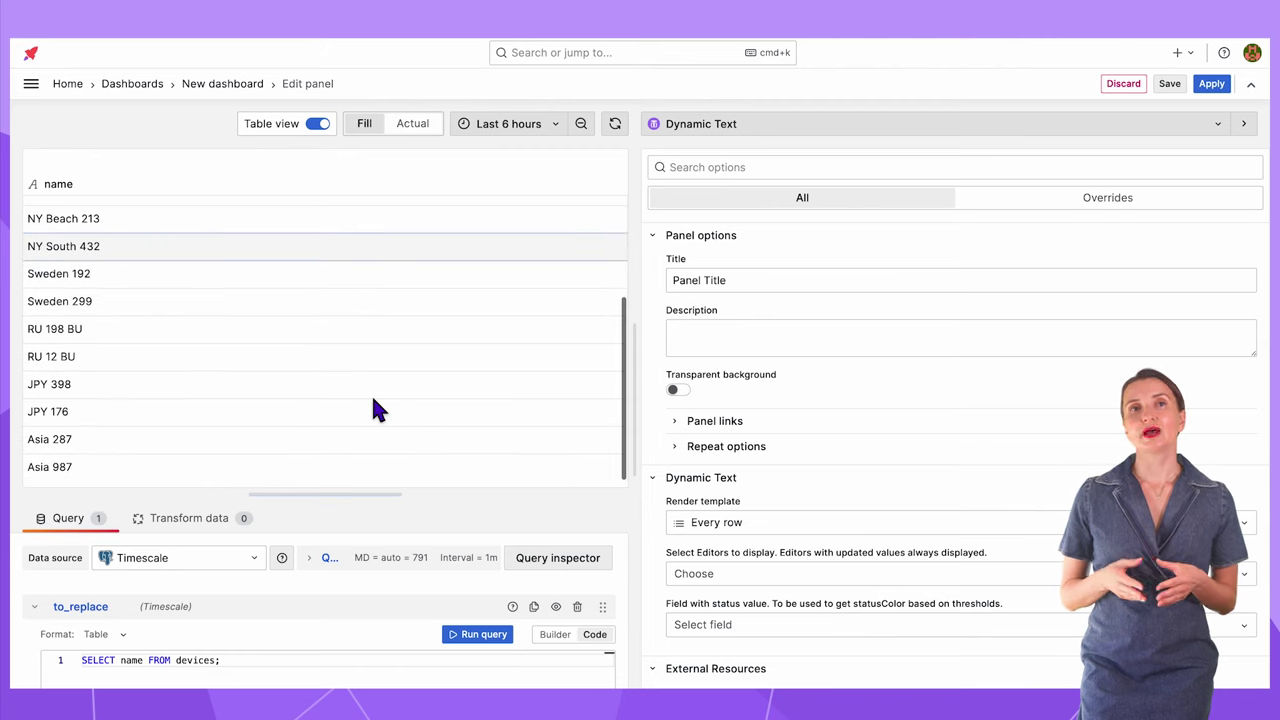
scroll(371, 410, up, 3)
drag(360, 493, 359, 296)
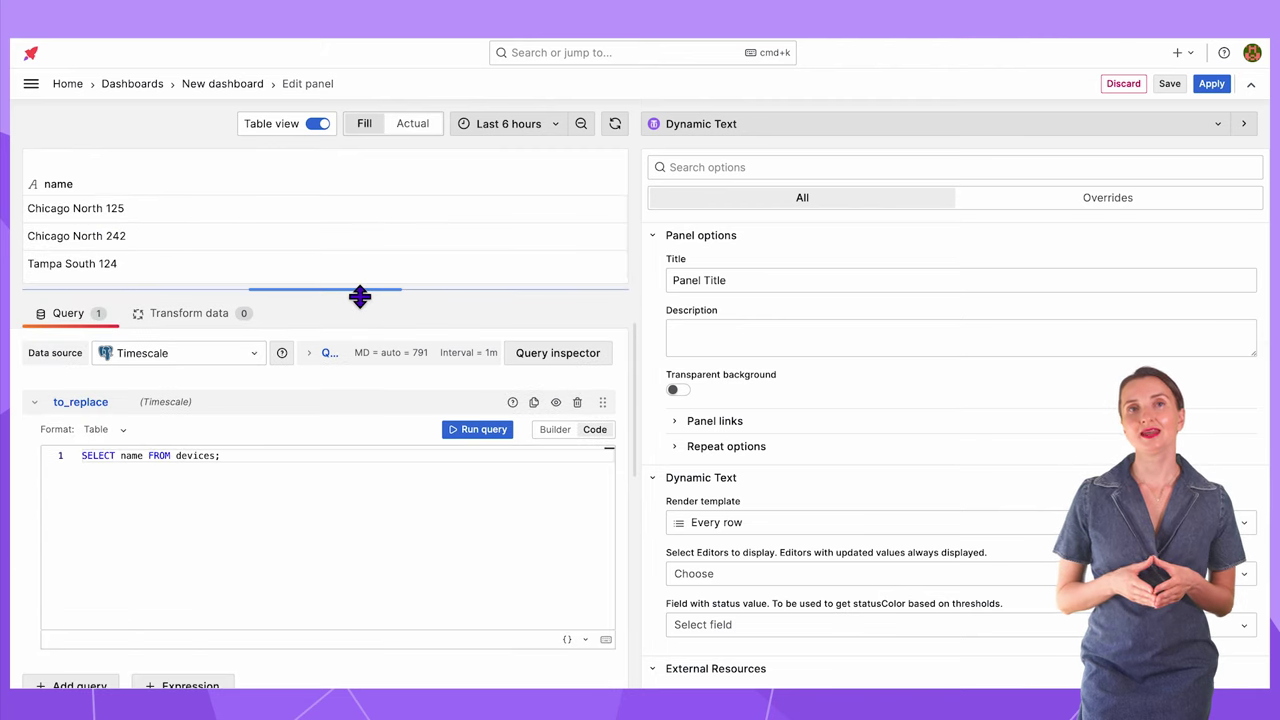
click(34, 401)
Step: Add a second query and name it replace_with
click(72, 451)
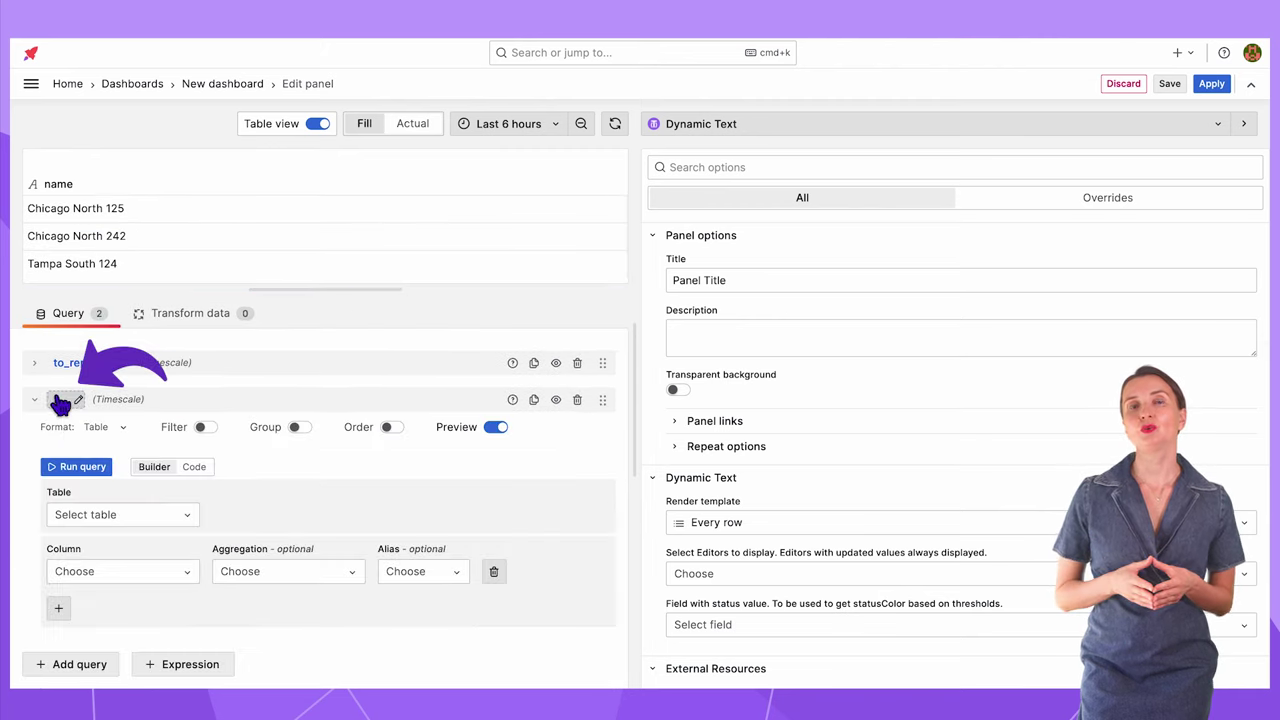
click(60, 399)
text(repl)
key(Return)
Step: Set the panel data source to Mixed and replace_with's data source to Static
scroll(28, 443, up, 2)
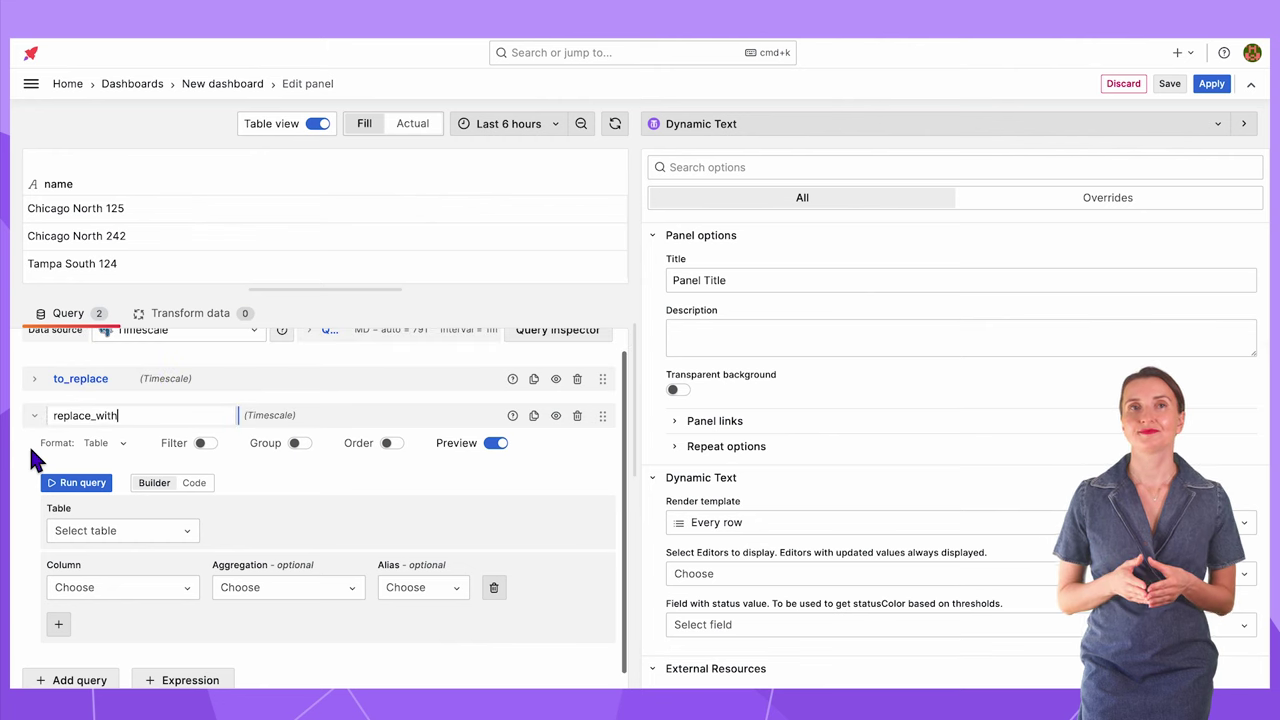
click(259, 361)
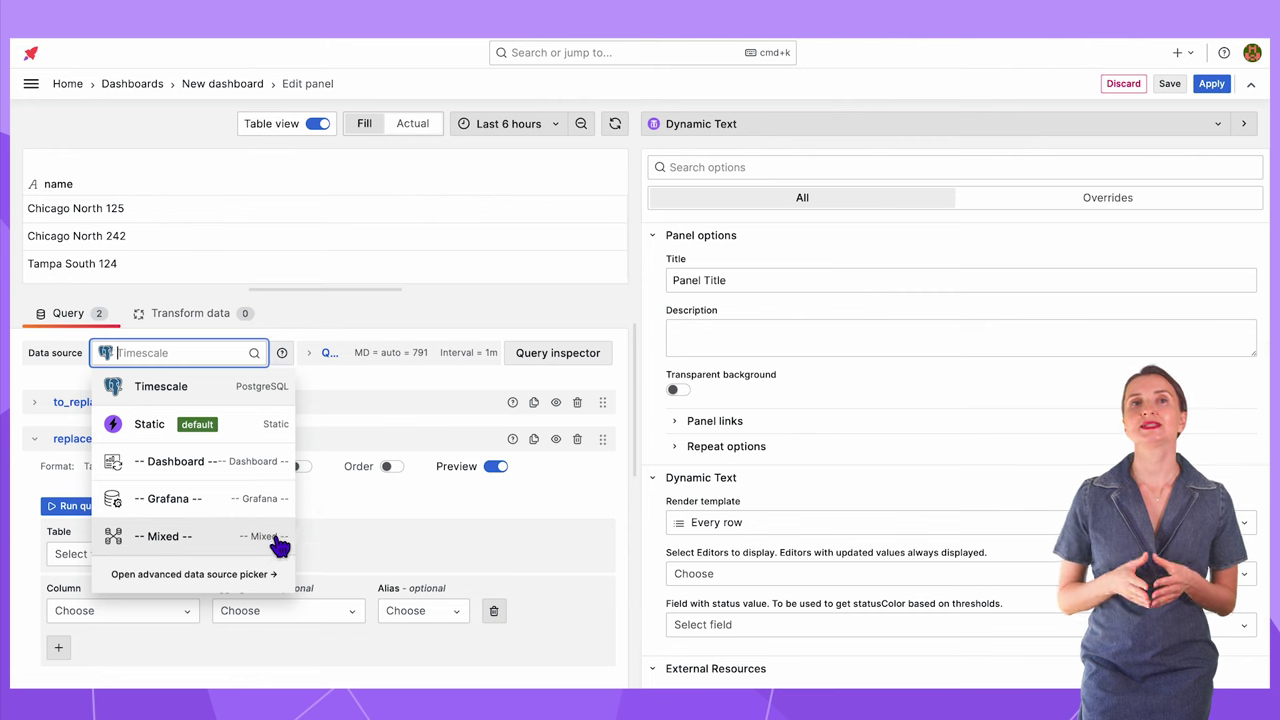
click(278, 541)
click(352, 450)
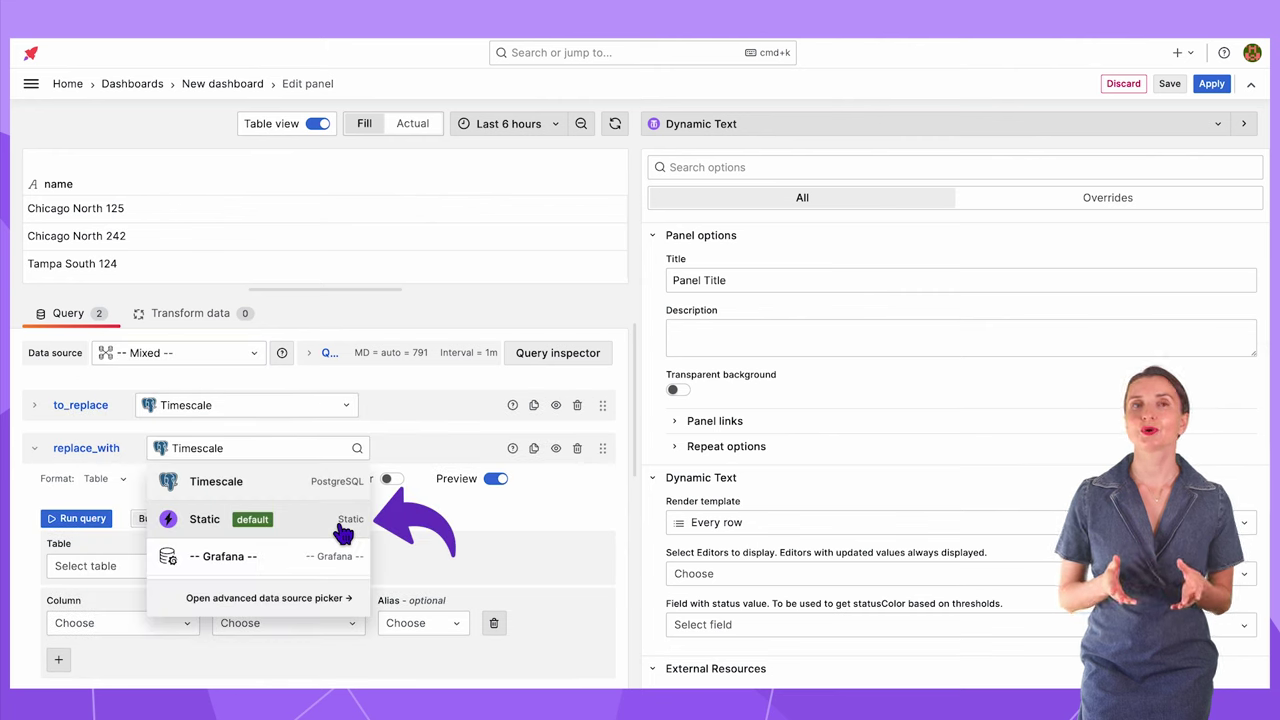
click(343, 533)
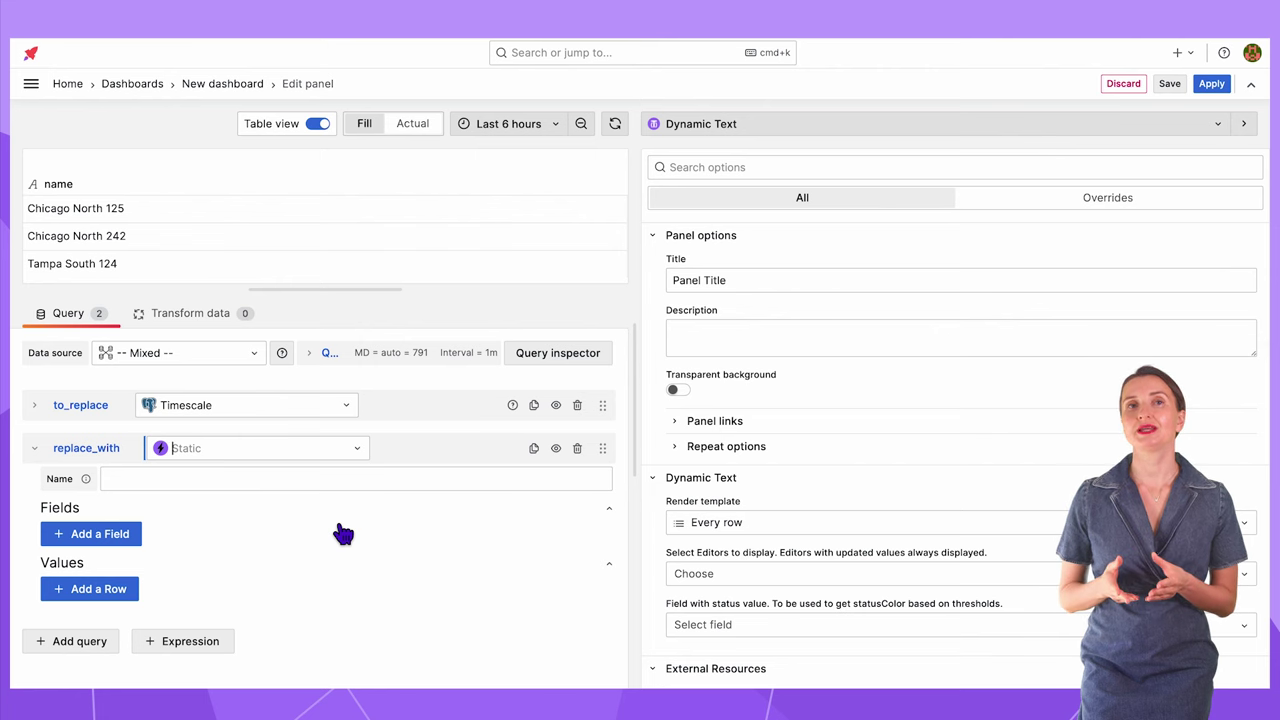
Step: Name the static data frame Dummy and add a field called name
click(223, 483)
text(Dummy)
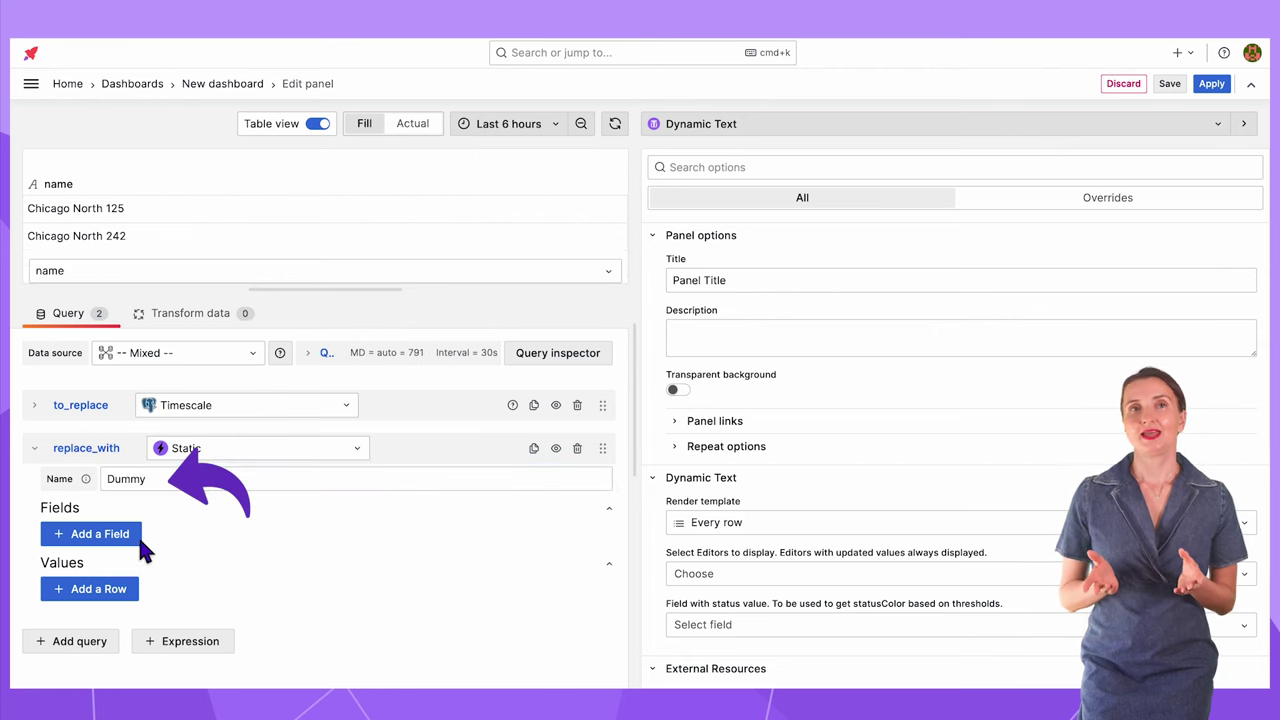
click(105, 540)
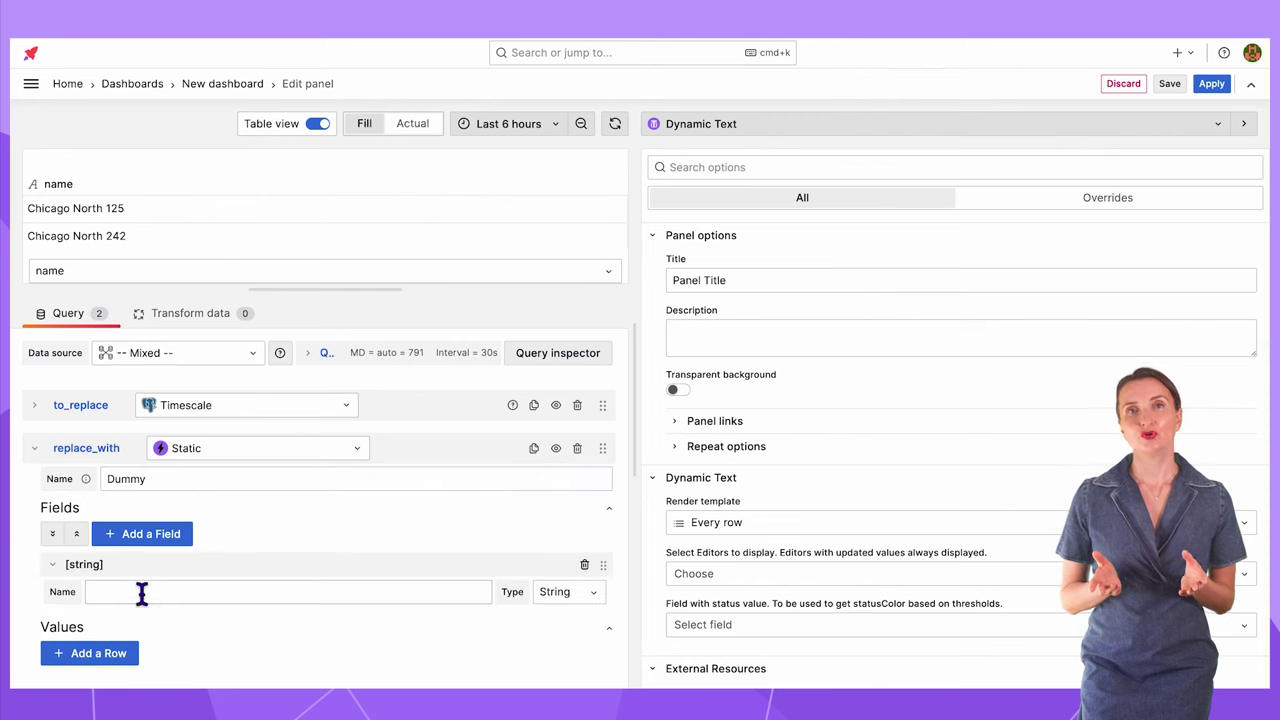
click(140, 591)
text(name)
Step: Add name rows Example1 through Example4
click(89, 617)
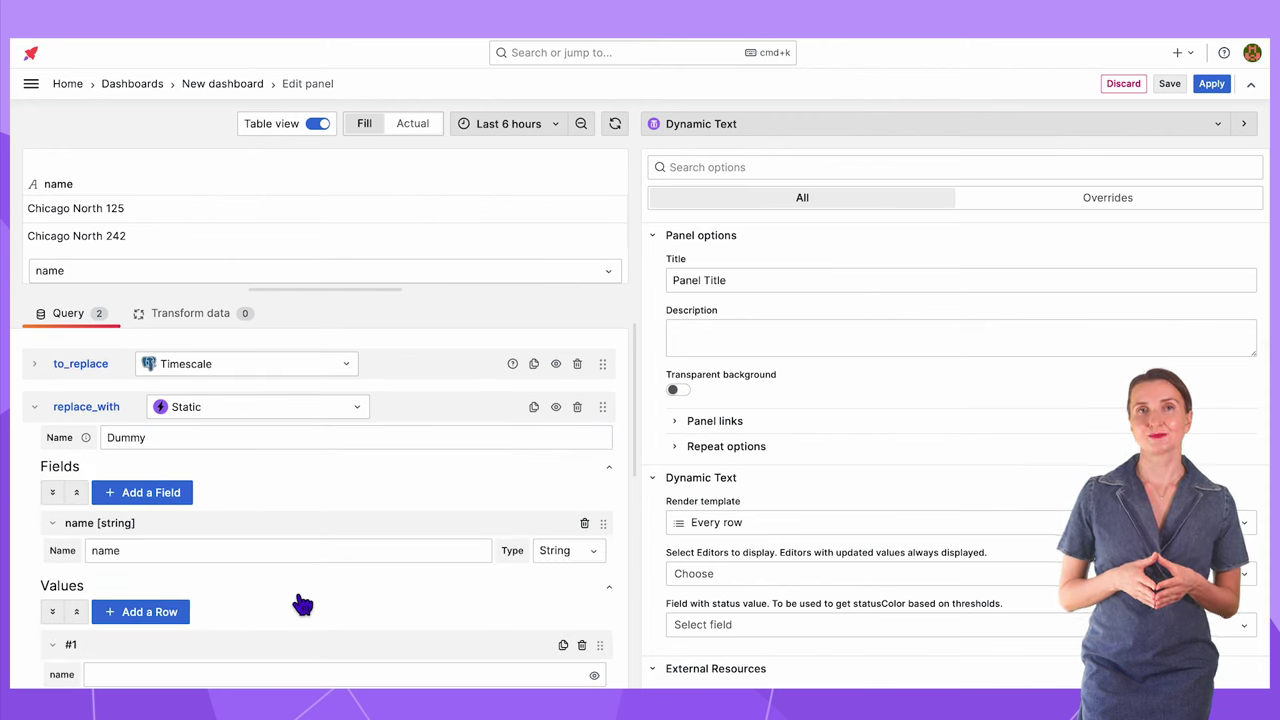
text(Example1)
click(140, 545)
text(Exa)
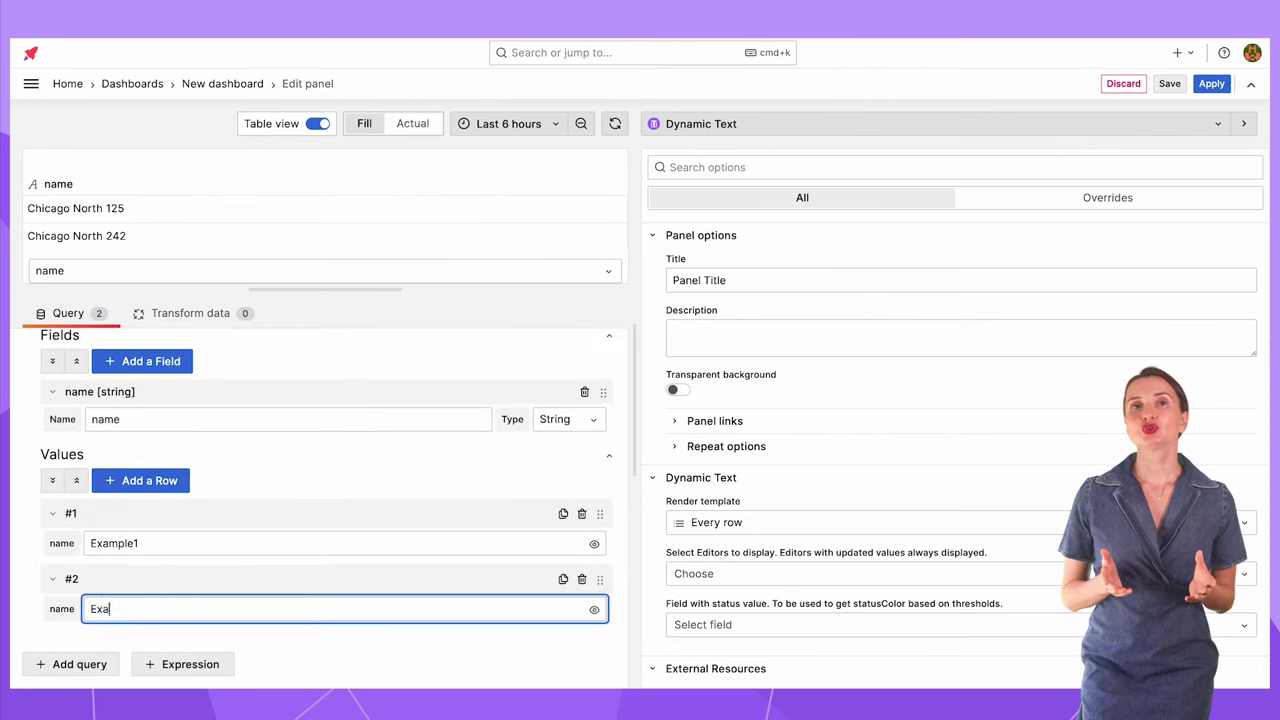
text(mple2)
click(140, 480)
click(134, 606)
text(Example3)
click(145, 414)
text(Example4)
Step: Add the remaining name rows up to Example9
click(140, 350)
click(143, 608)
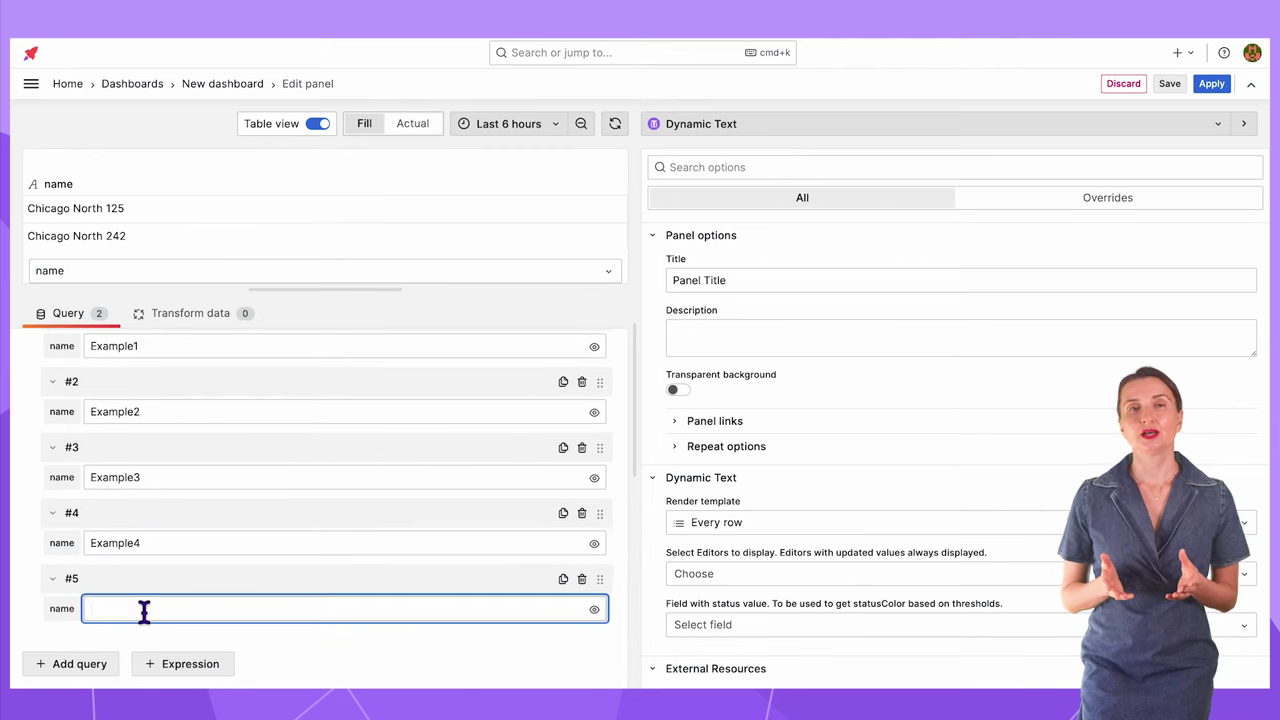
text(Example5)
click(150, 350)
scroll(172, 450, up, 3)
click(172, 365)
text(Example7)
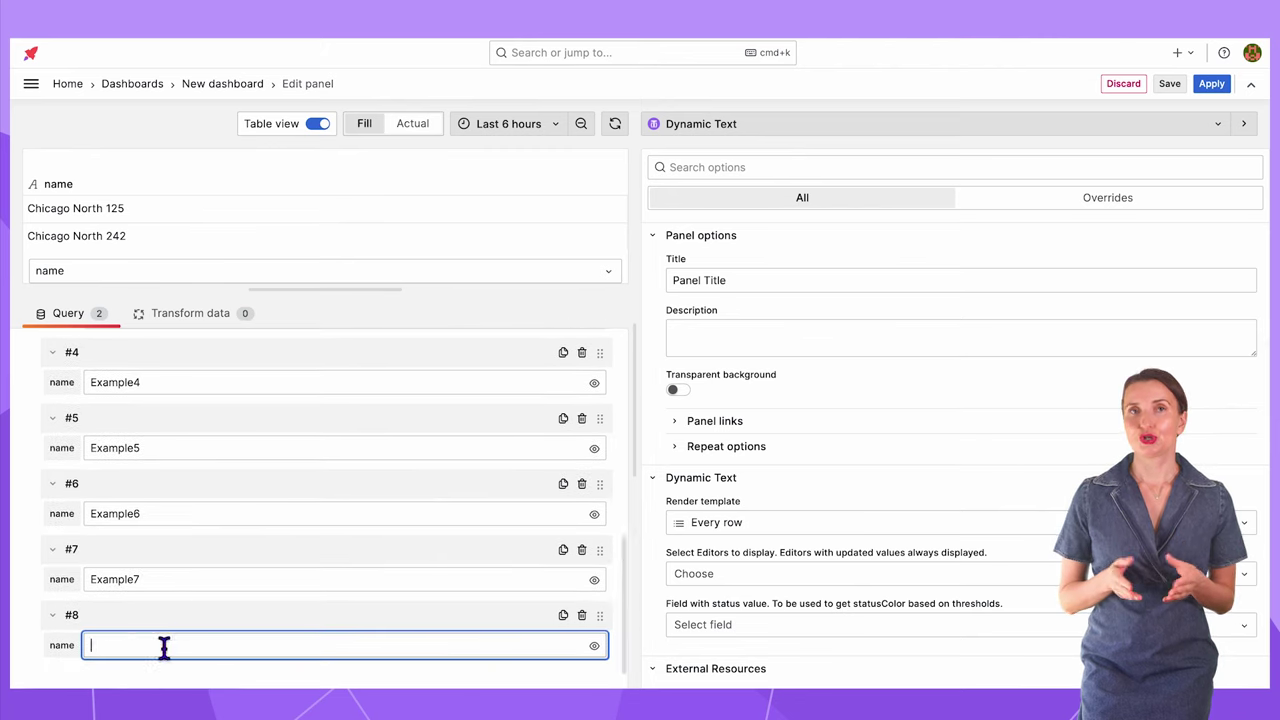
click(163, 645)
text(Example8)
click(143, 334)
click(150, 608)
text(Example9)
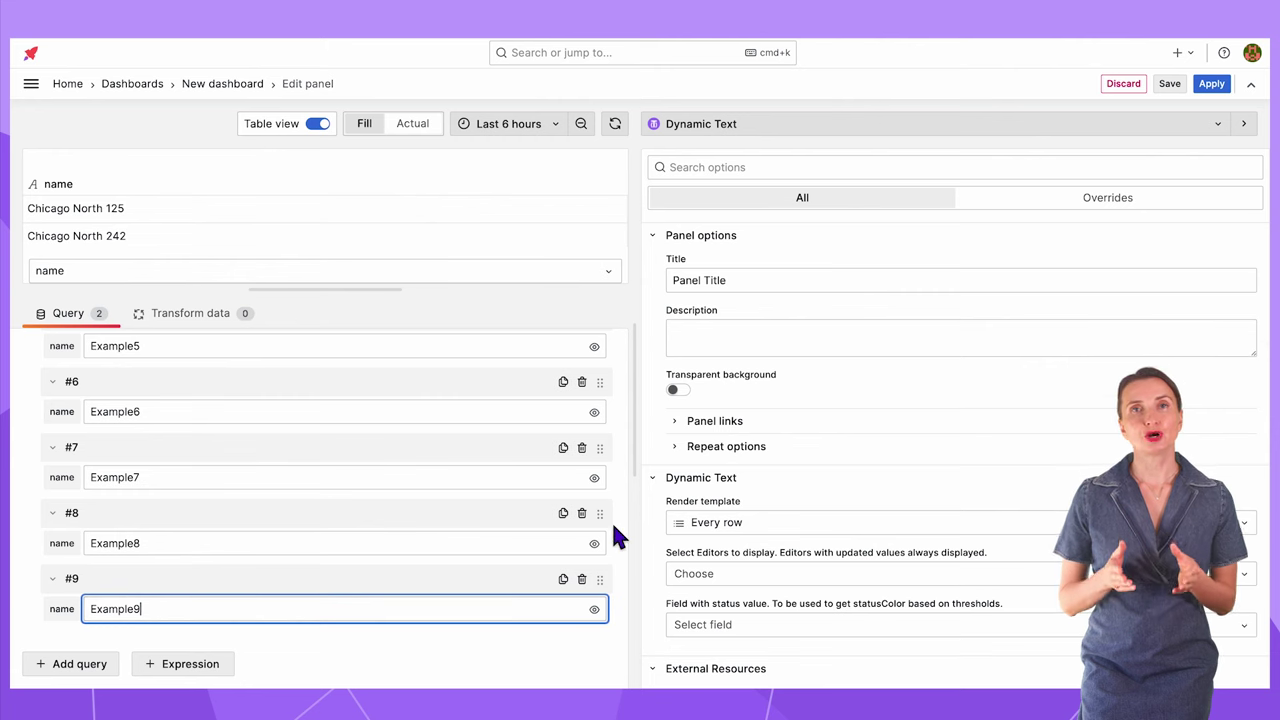
Step: Move the Example8 row above Example7 and collapse the replace_with query
drag(600, 518, 605, 460)
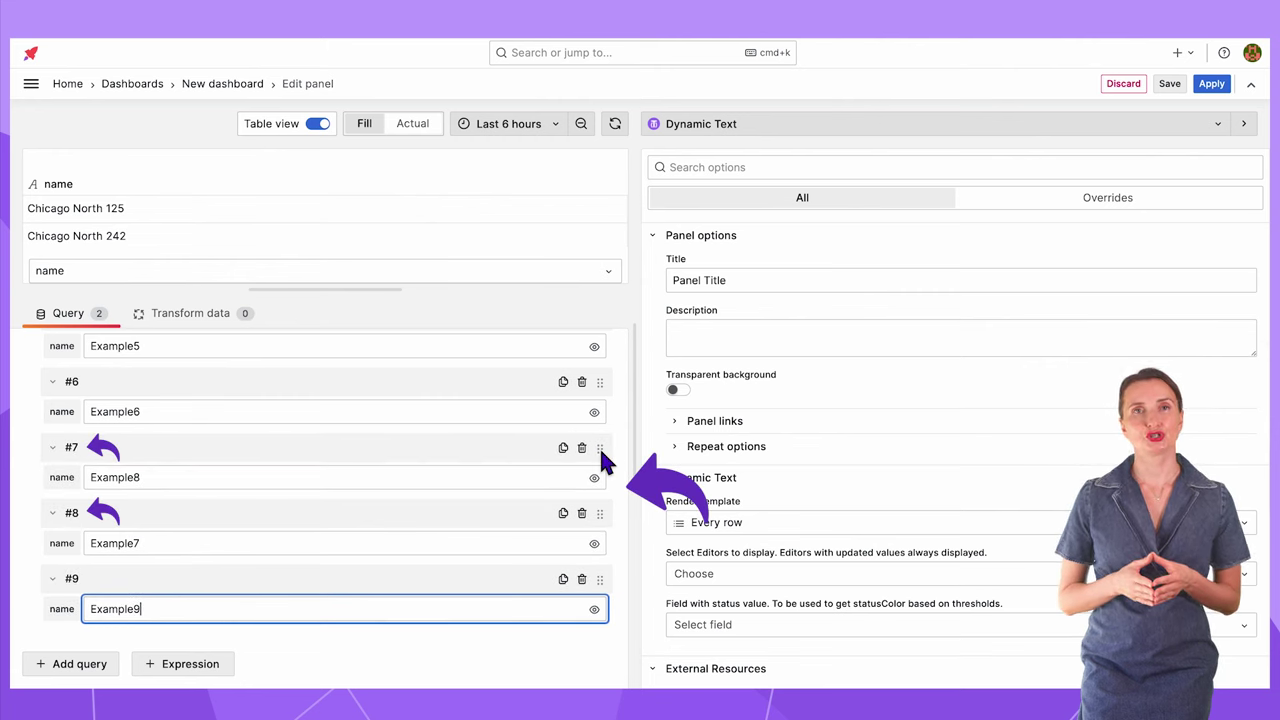
scroll(57, 495, up, 10)
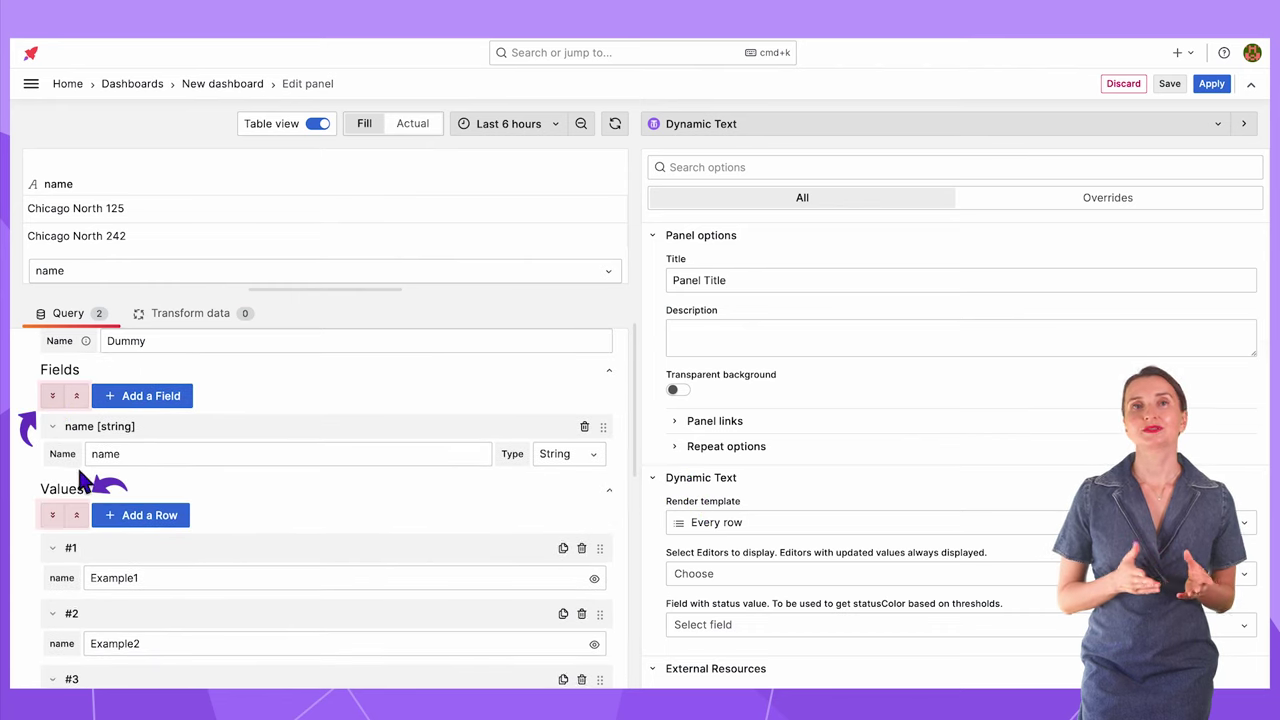
scroll(40, 480, up, 2)
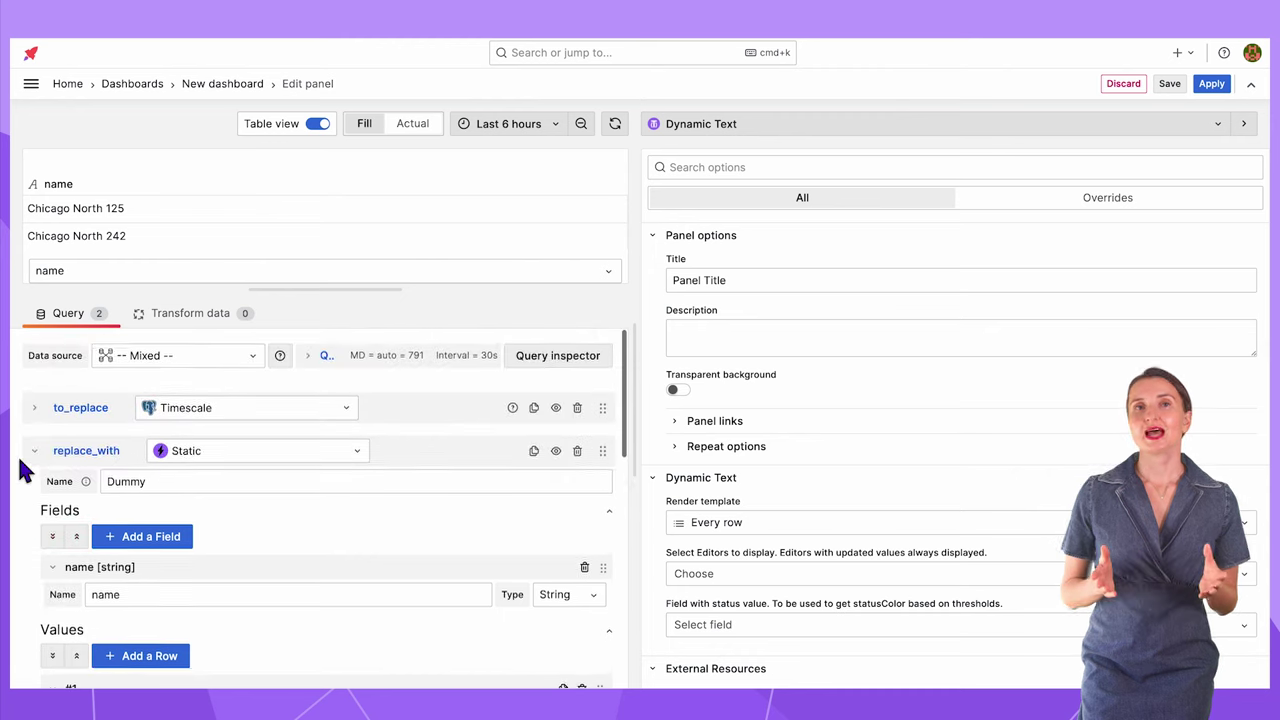
click(34, 448)
Step: Enlarge the table preview and check the Dummy frame, then return to the device names
drag(300, 290, 300, 412)
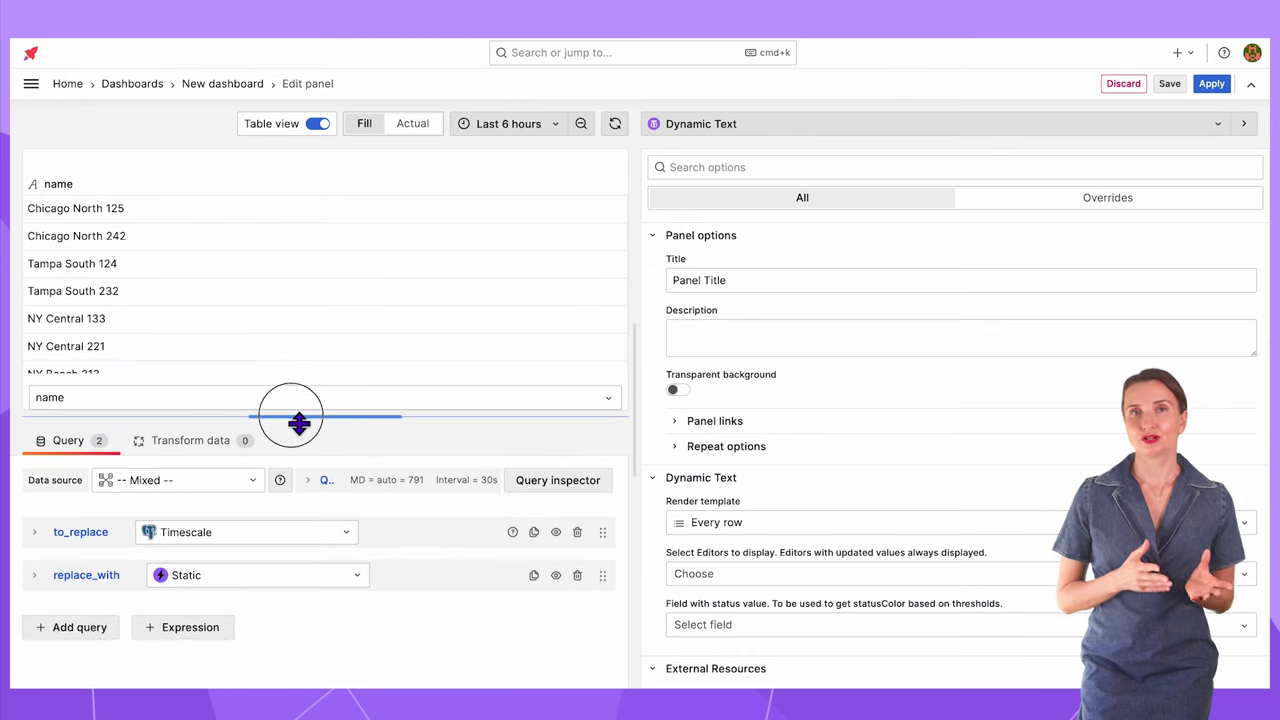
click(300, 399)
click(291, 451)
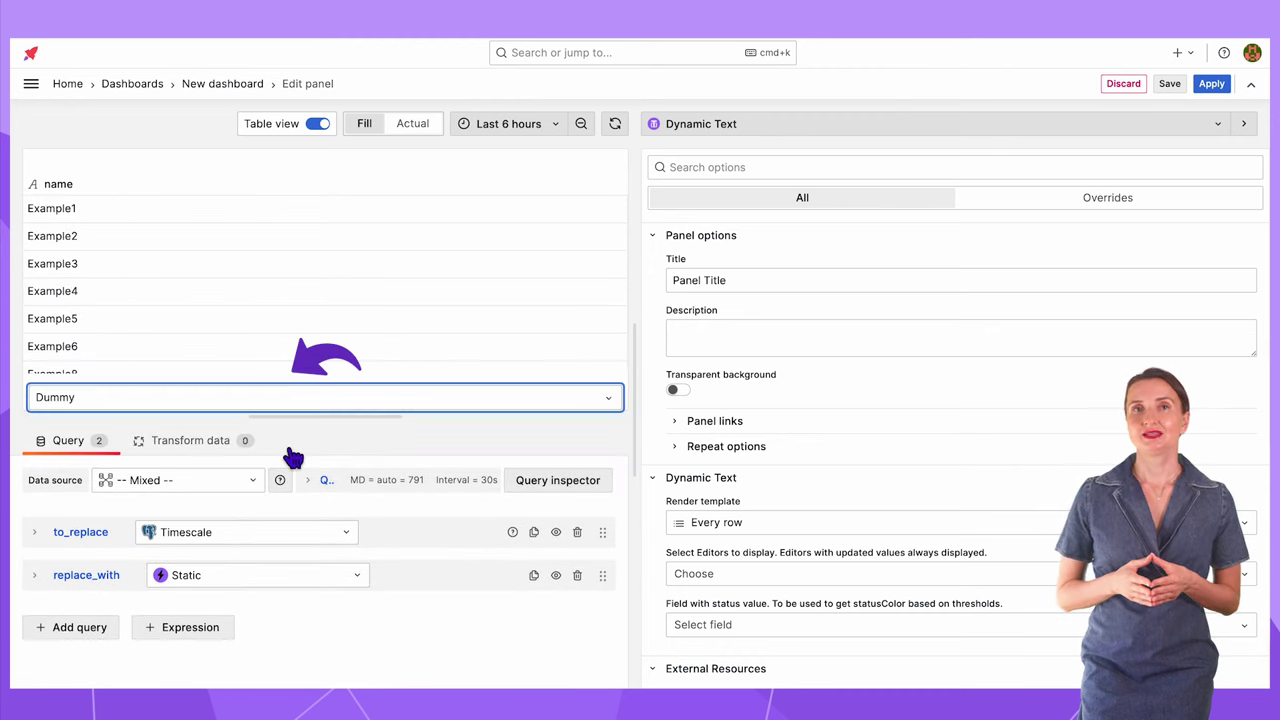
click(291, 402)
click(286, 421)
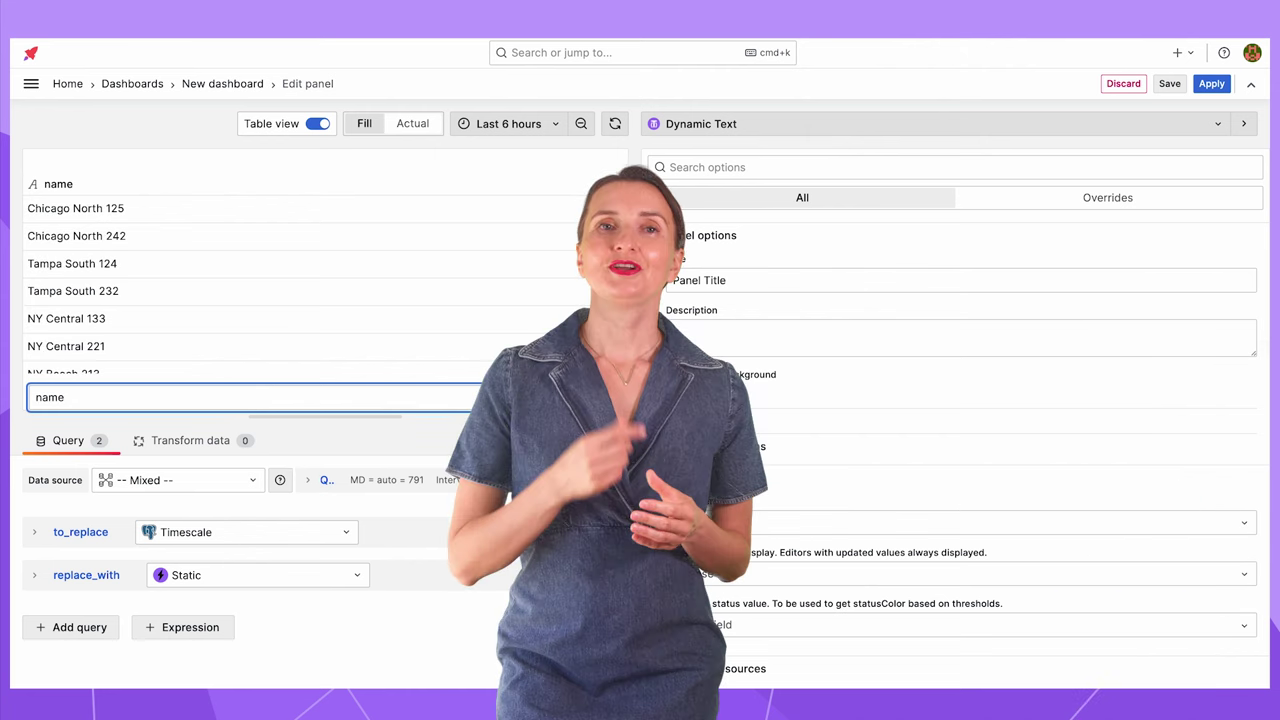
Step: Set Render template to All data and add the 'JavaScript code after content ready' editor
click(654, 237)
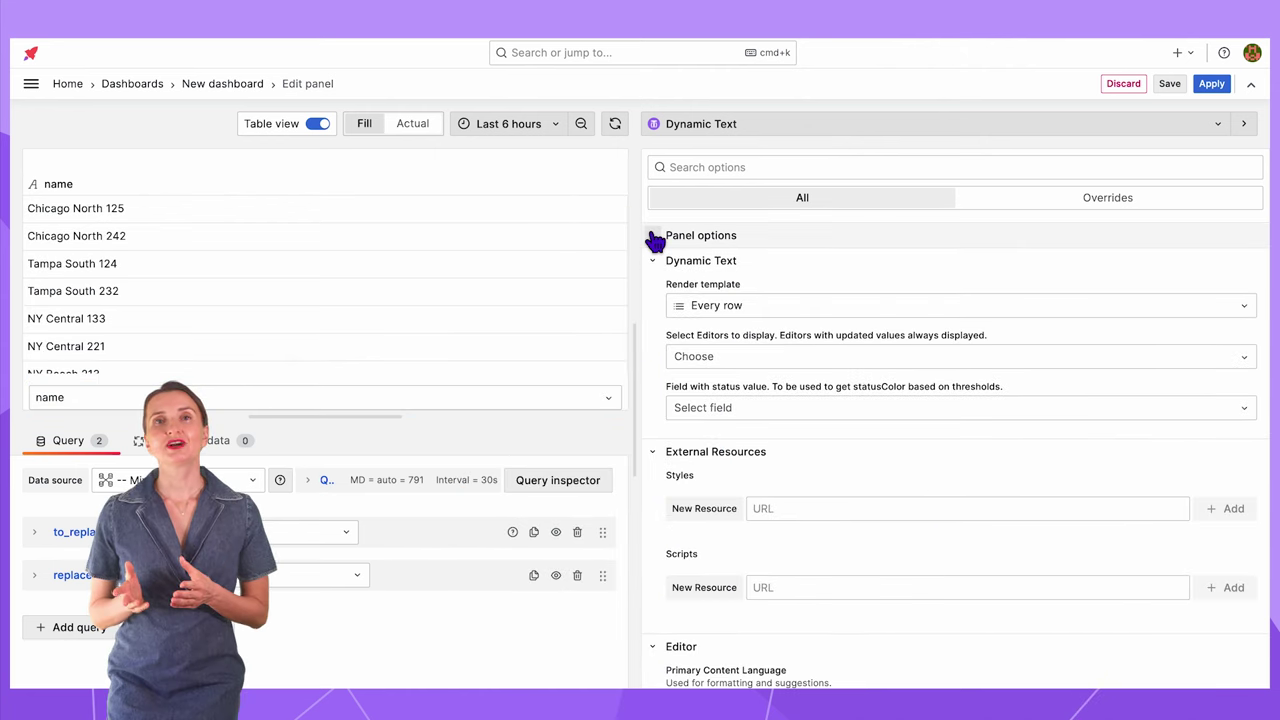
click(751, 306)
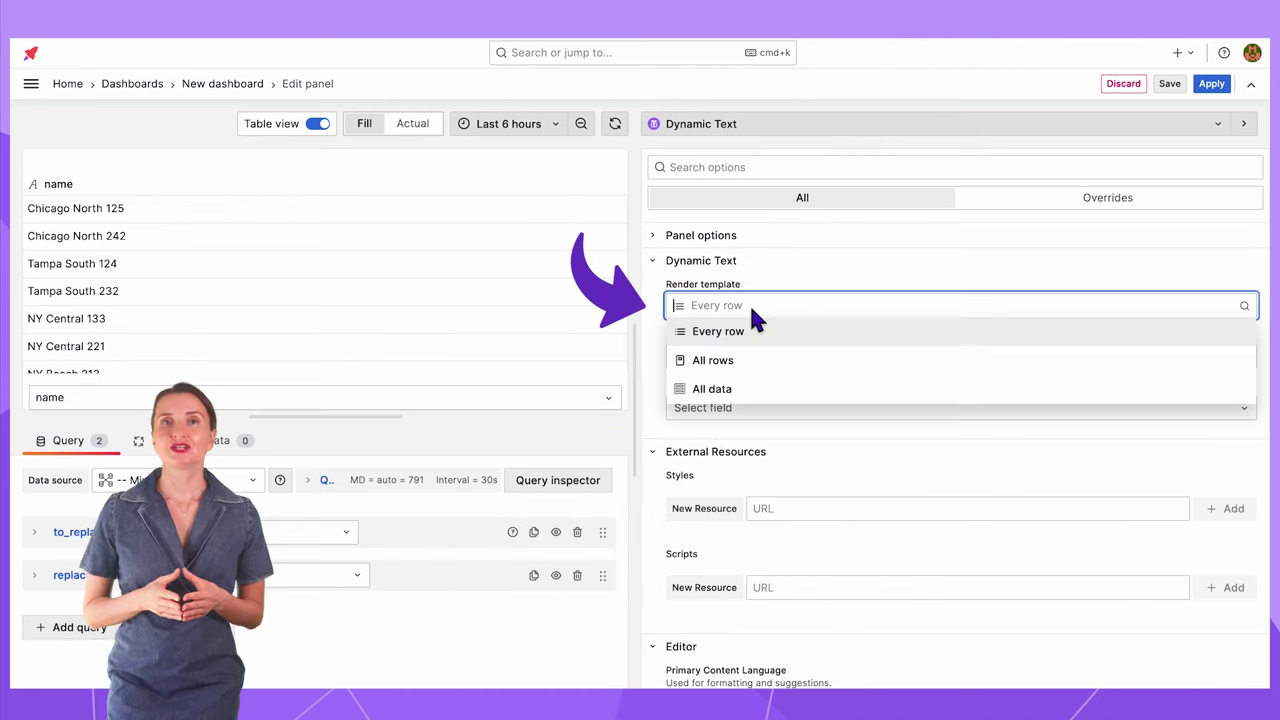
click(755, 392)
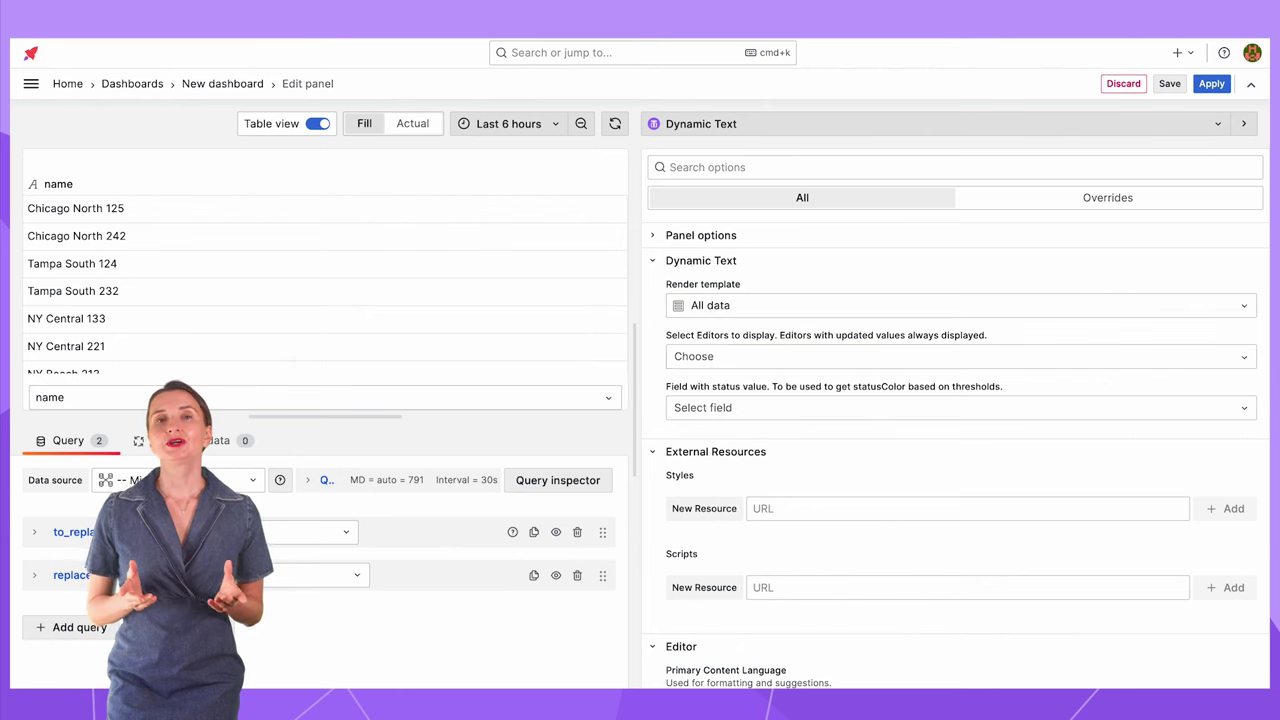
click(976, 362)
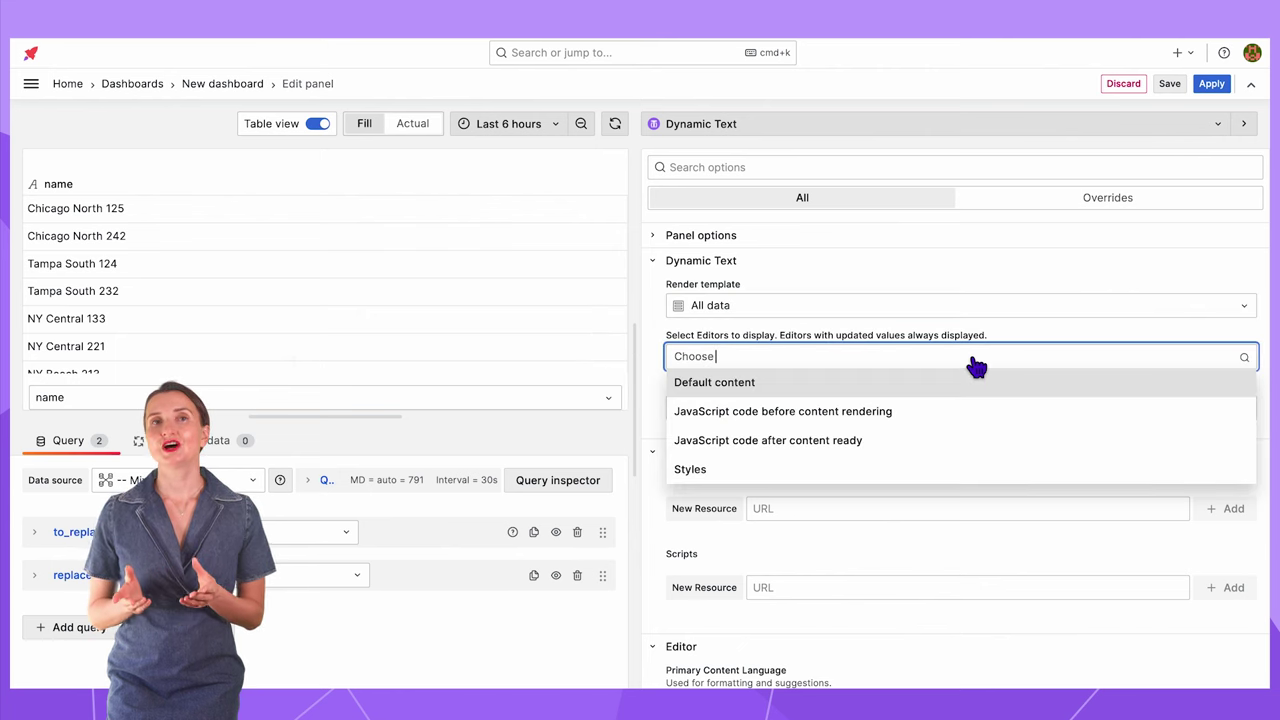
click(970, 443)
scroll(948, 424, down, 5)
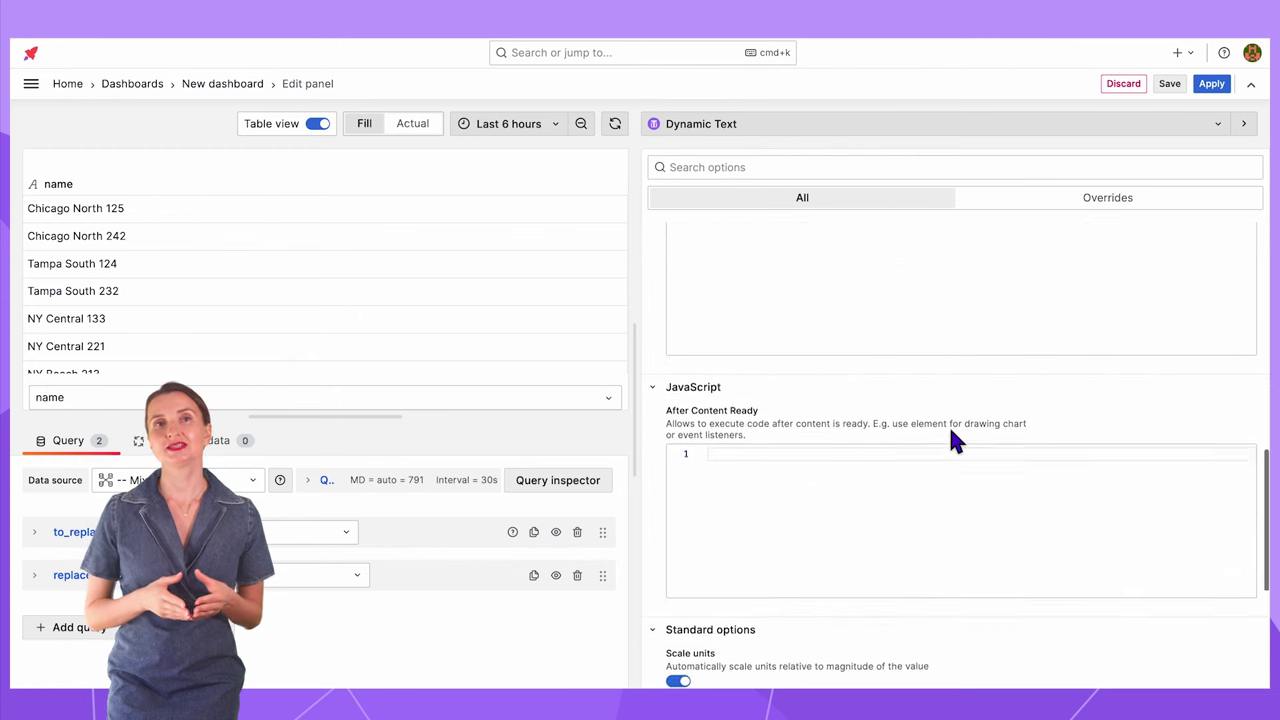
scroll(947, 427, up, 5)
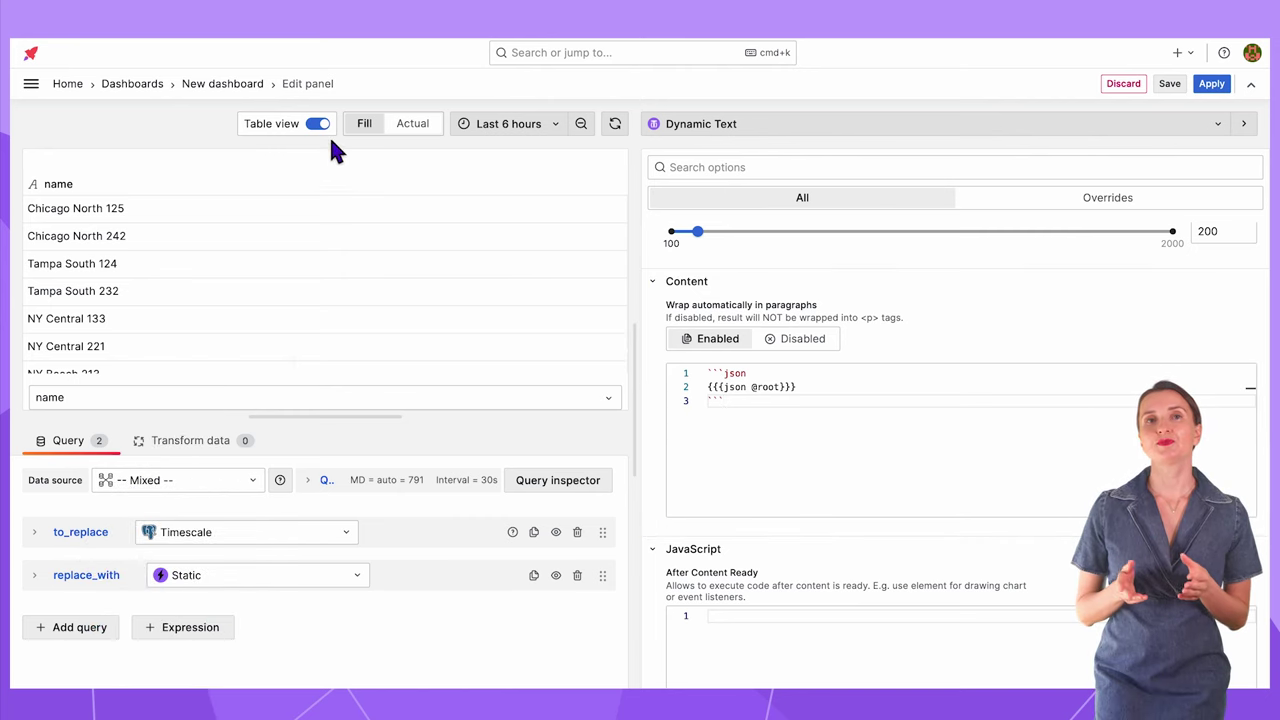
Step: Turn off Table view and paste the anonymizer script into the After Content Ready editor
click(317, 124)
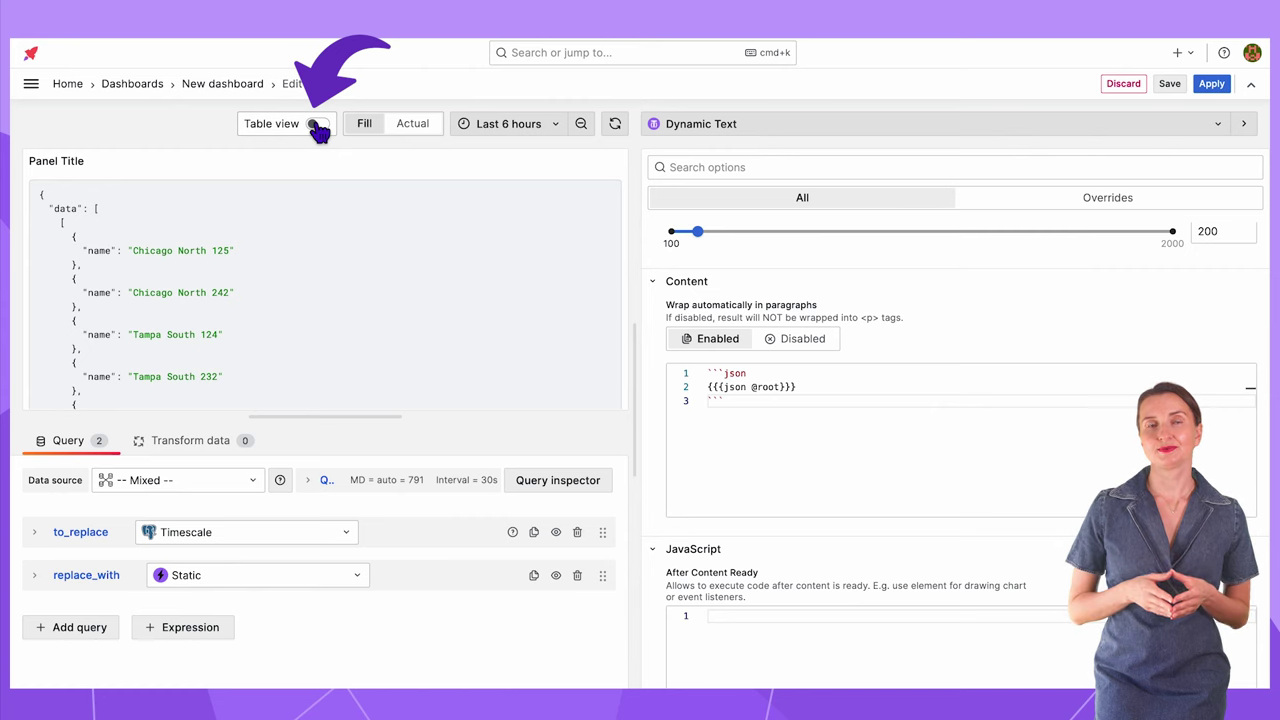
scroll(650, 425, down, 3)
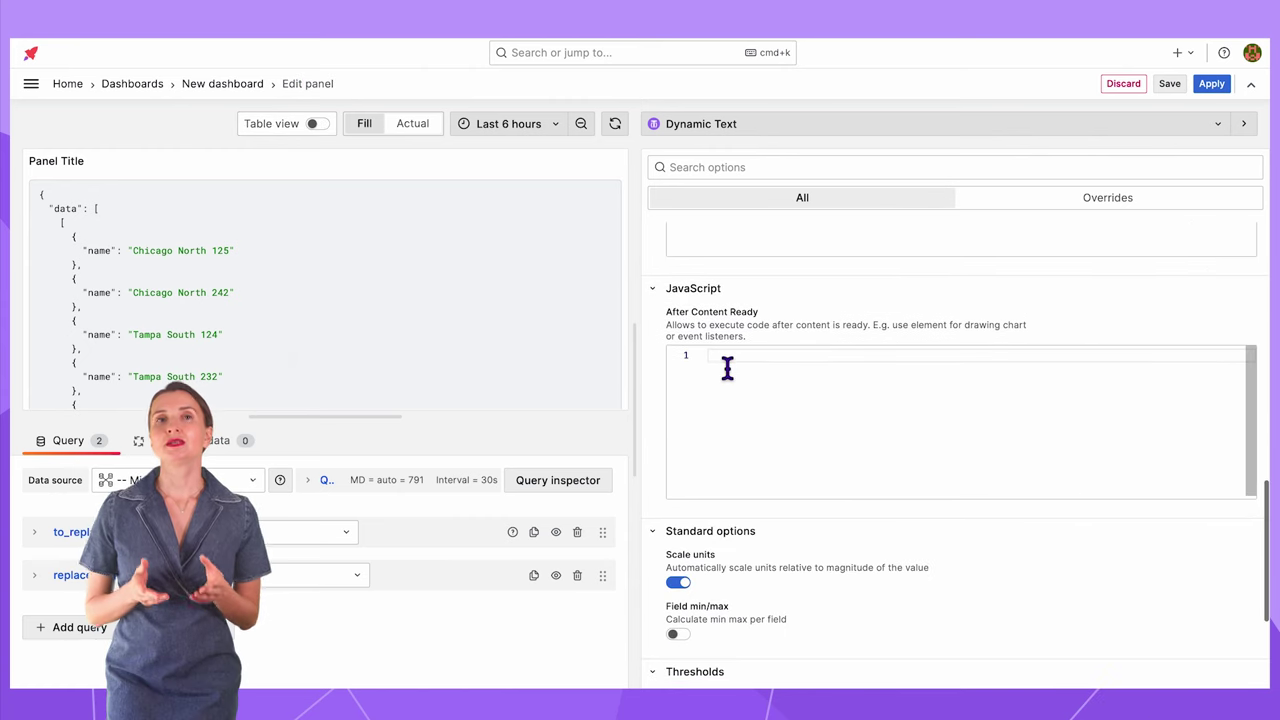
click(727, 368)
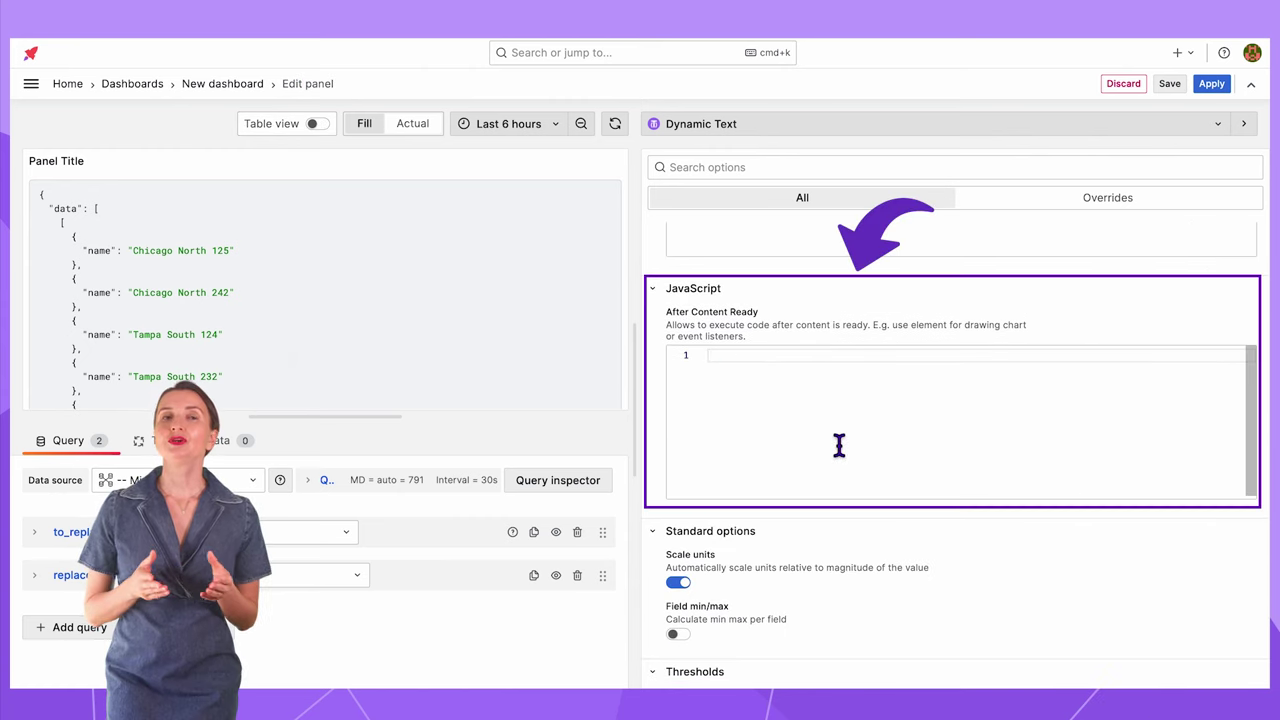
key(super+v)
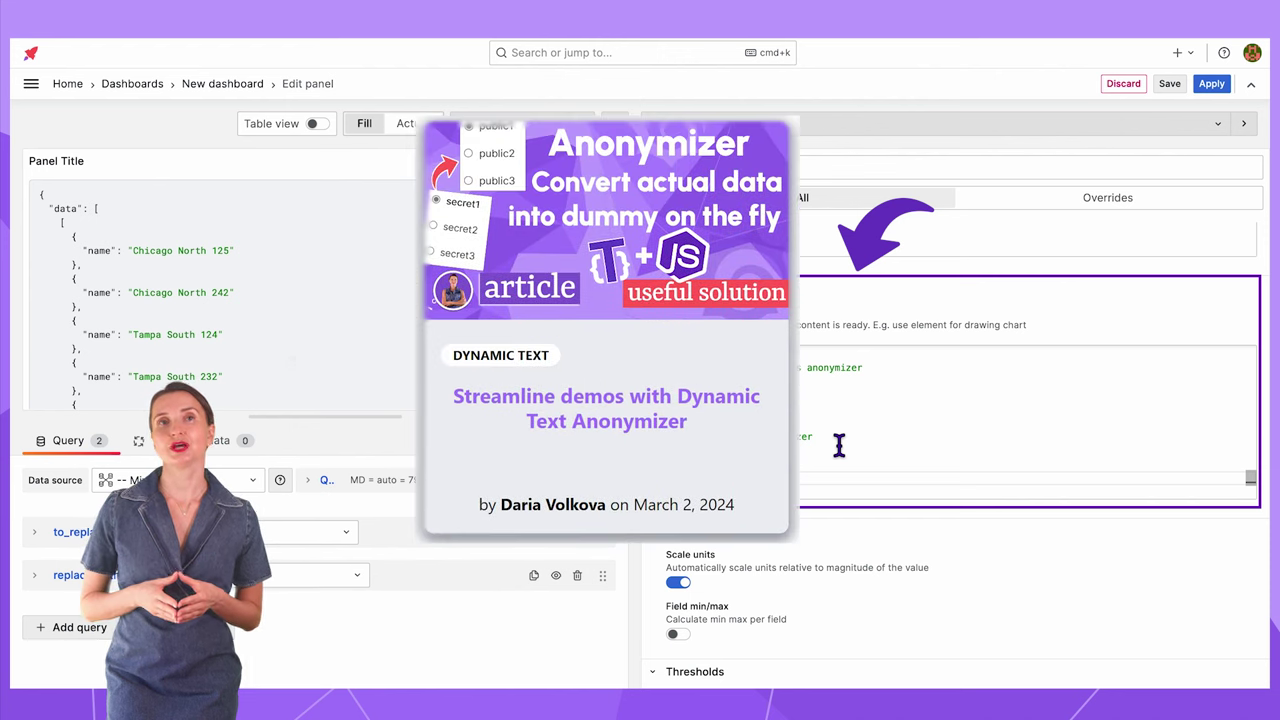
scroll(839, 446, up, 20)
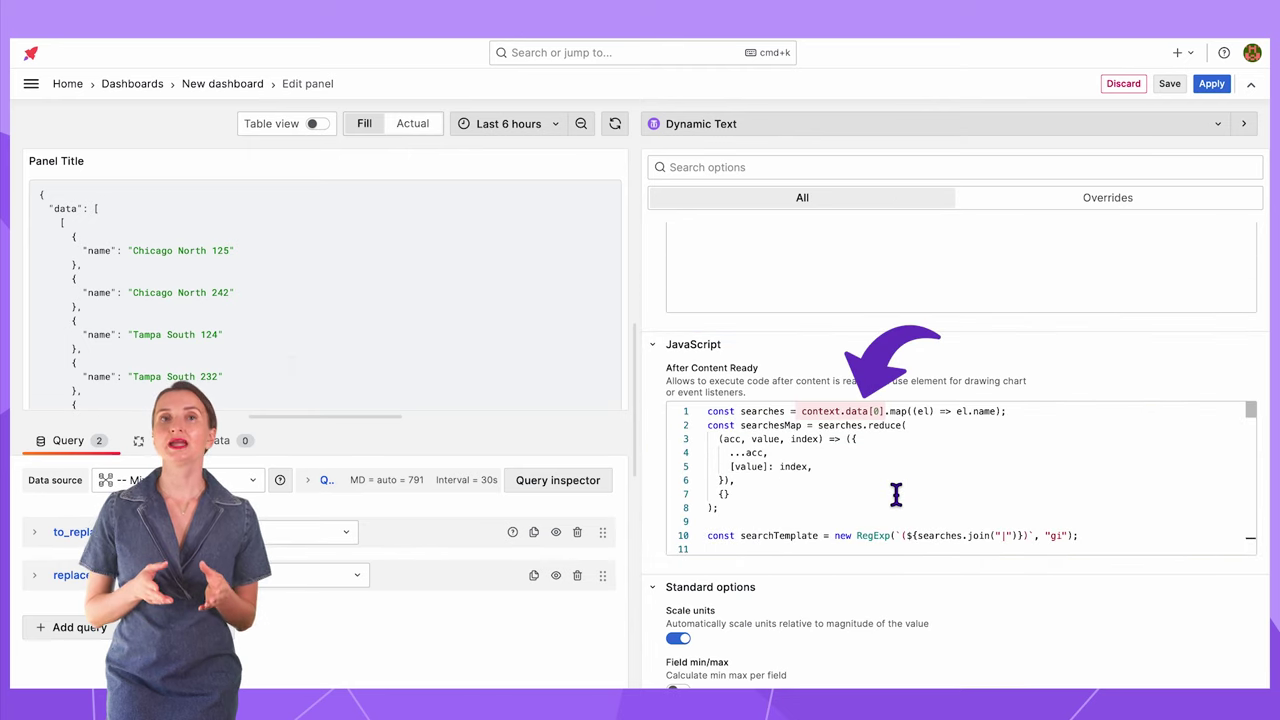
scroll(896, 494, down, 3)
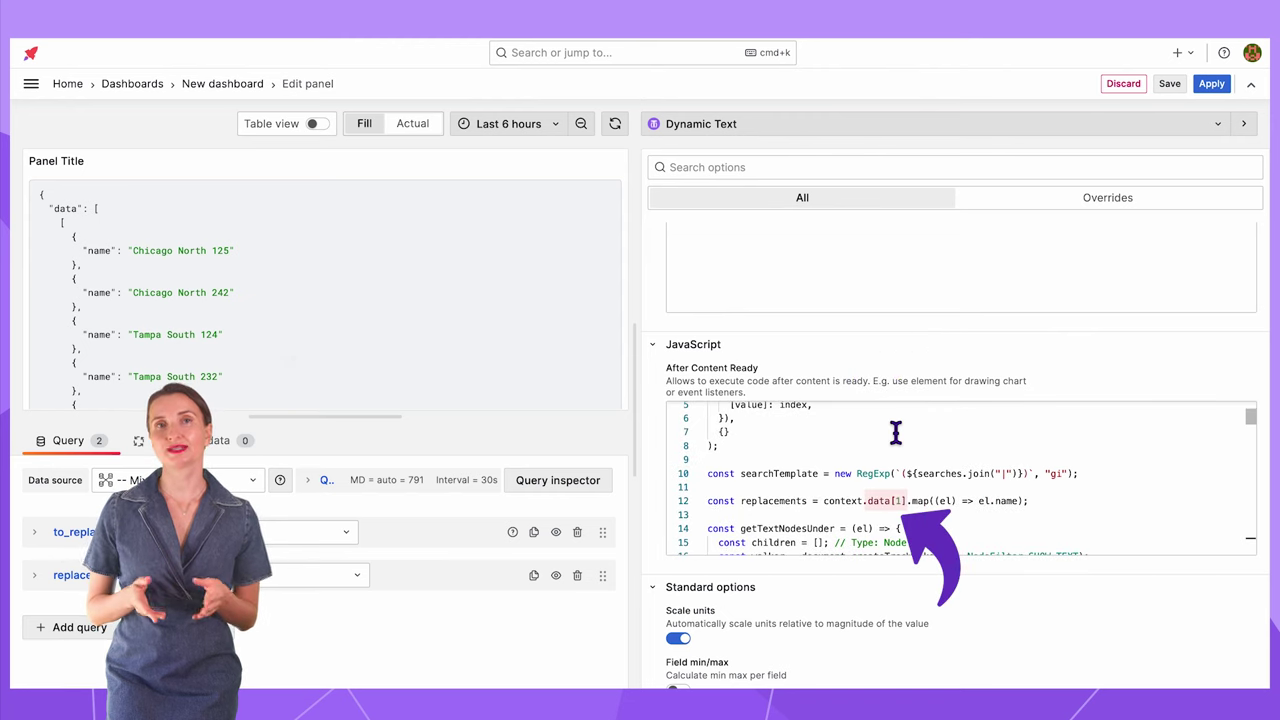
scroll(1200, 452, down, 1)
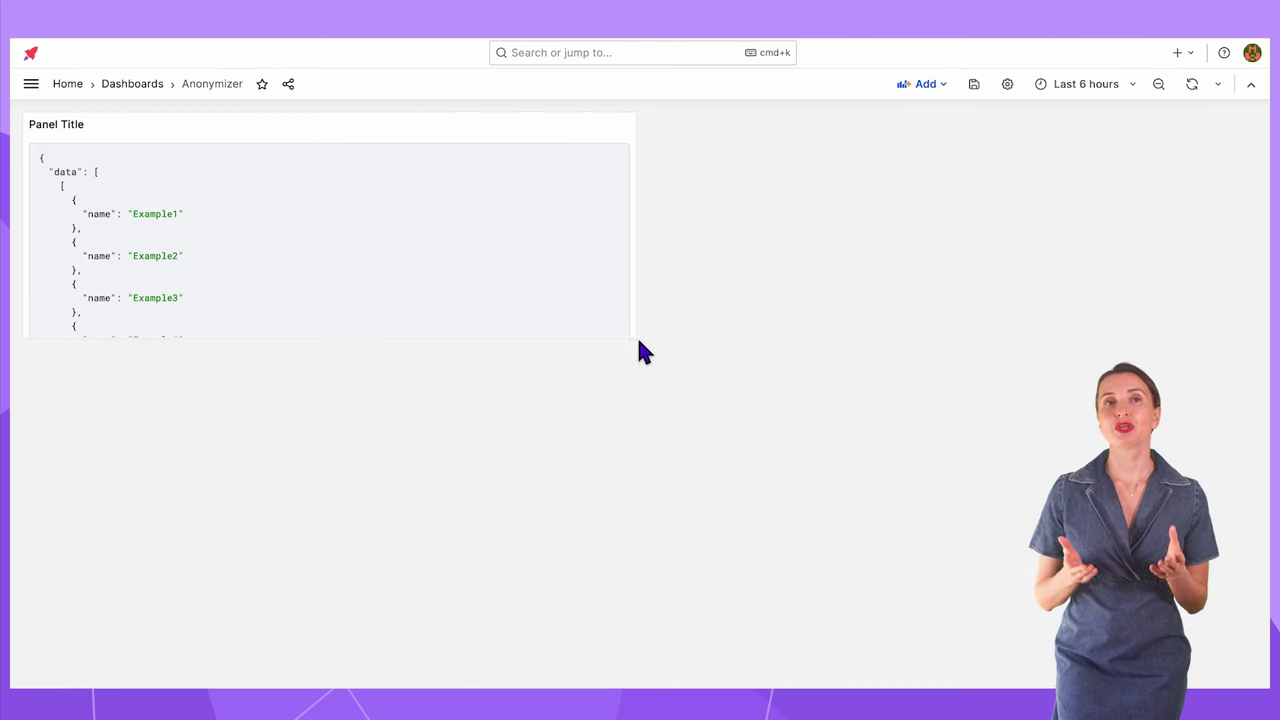
Step: Enlarge the Panel Title panel on the Anonymizer dashboard, then go to the Dashboards list
drag(632, 336, 684, 540)
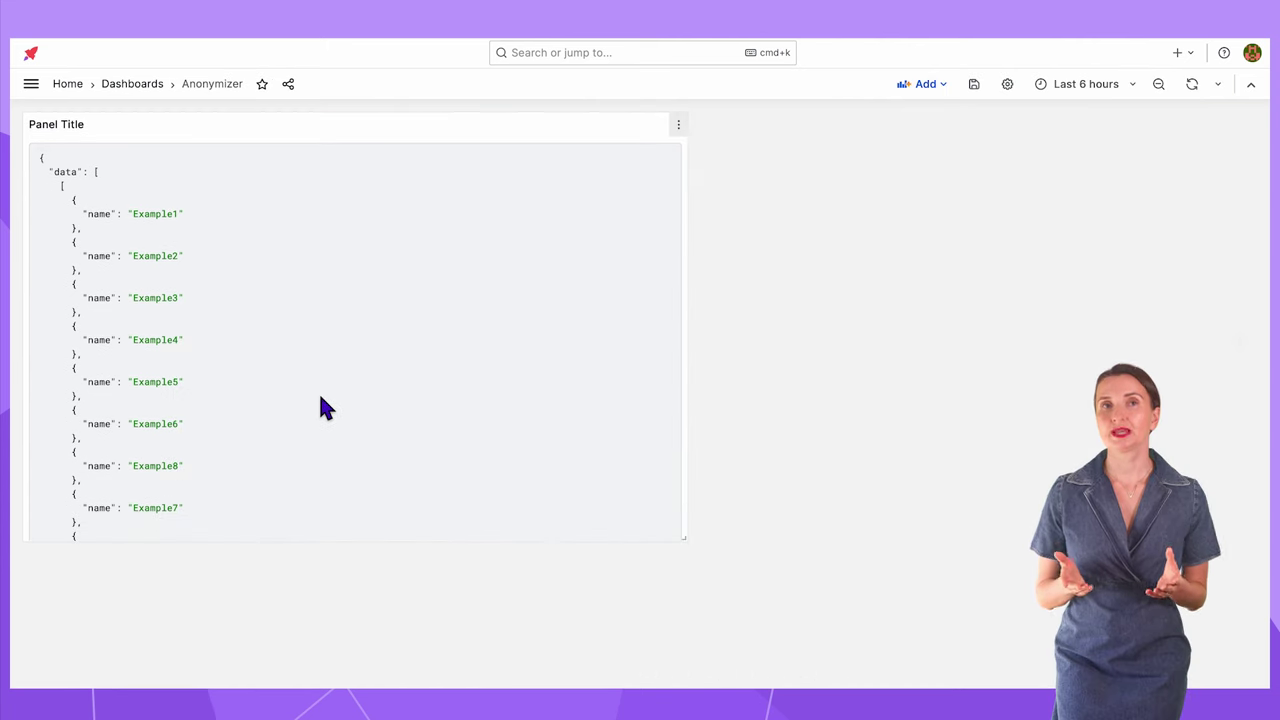
scroll(321, 400, down, 2)
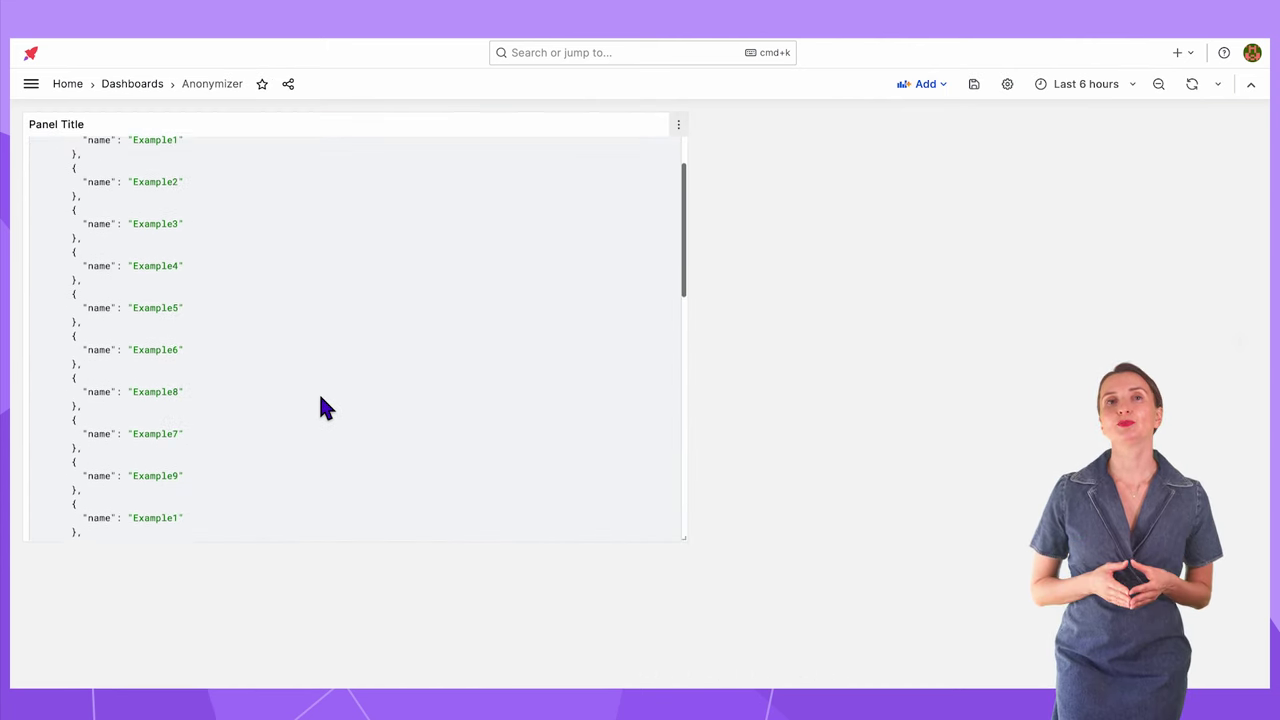
scroll(320, 405, up, 2)
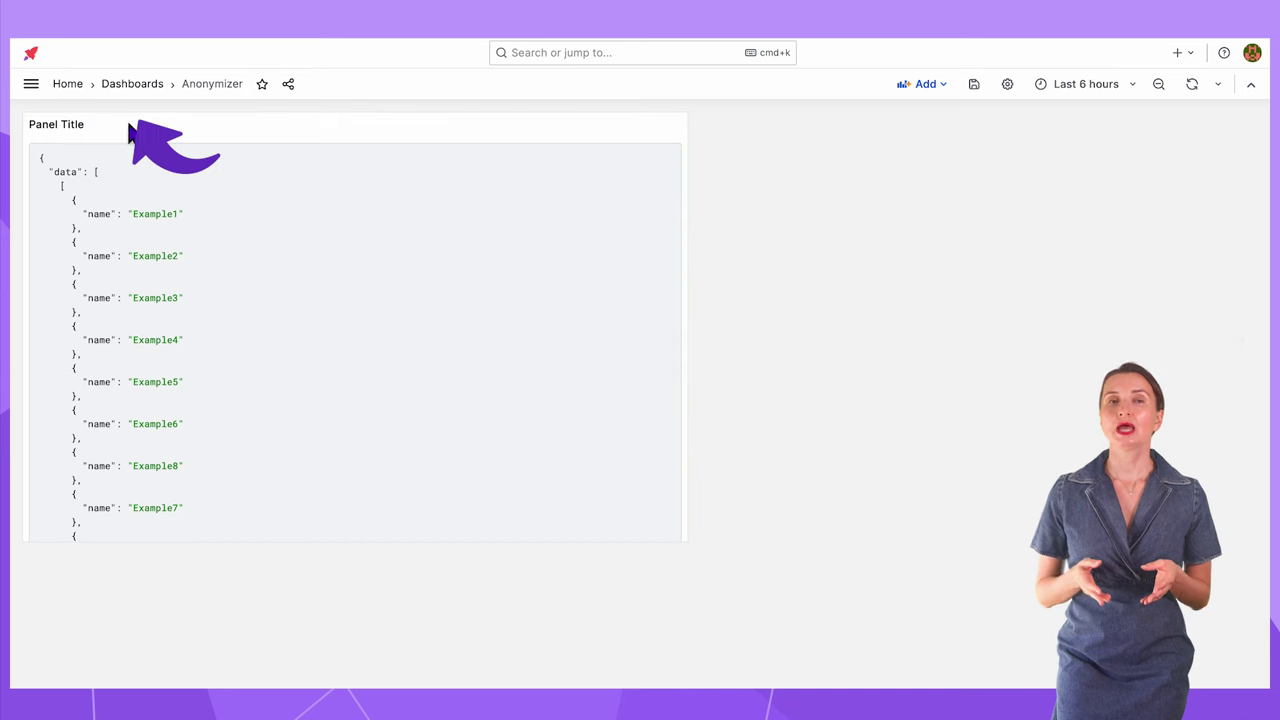
click(134, 84)
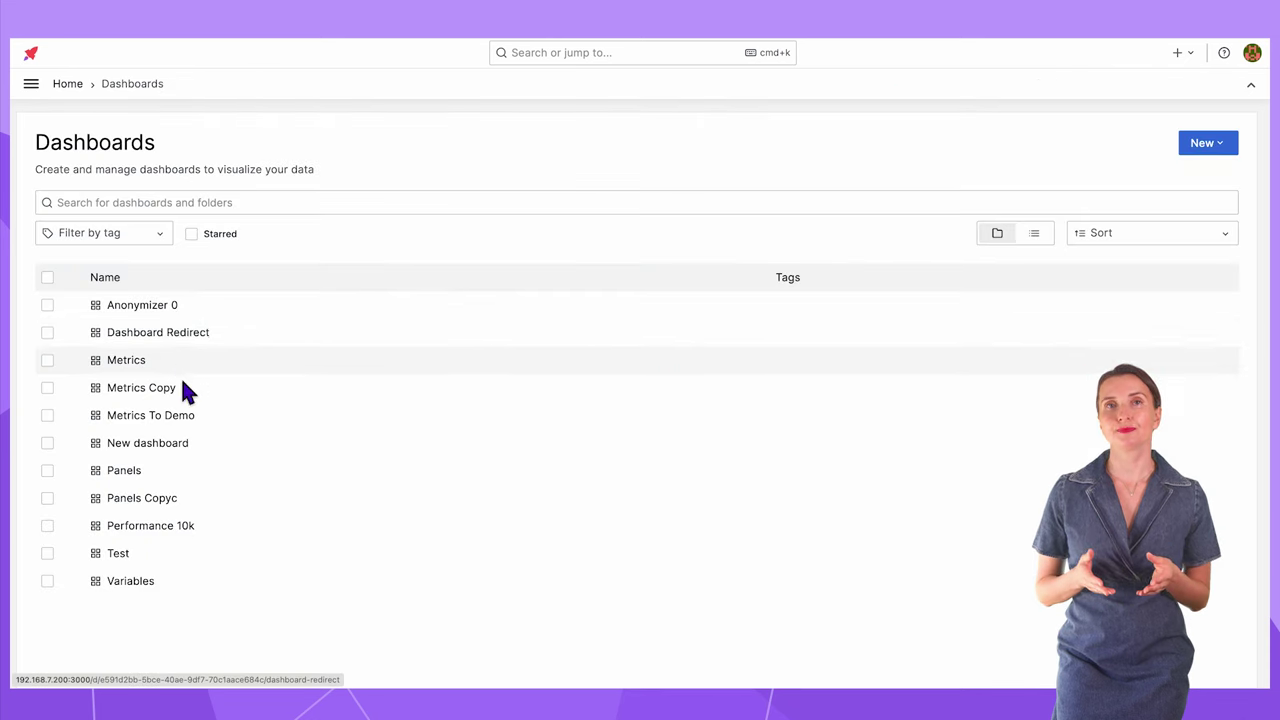
Step: Open Metrics To Demo and show the Device variable's anonymized Example values
click(188, 425)
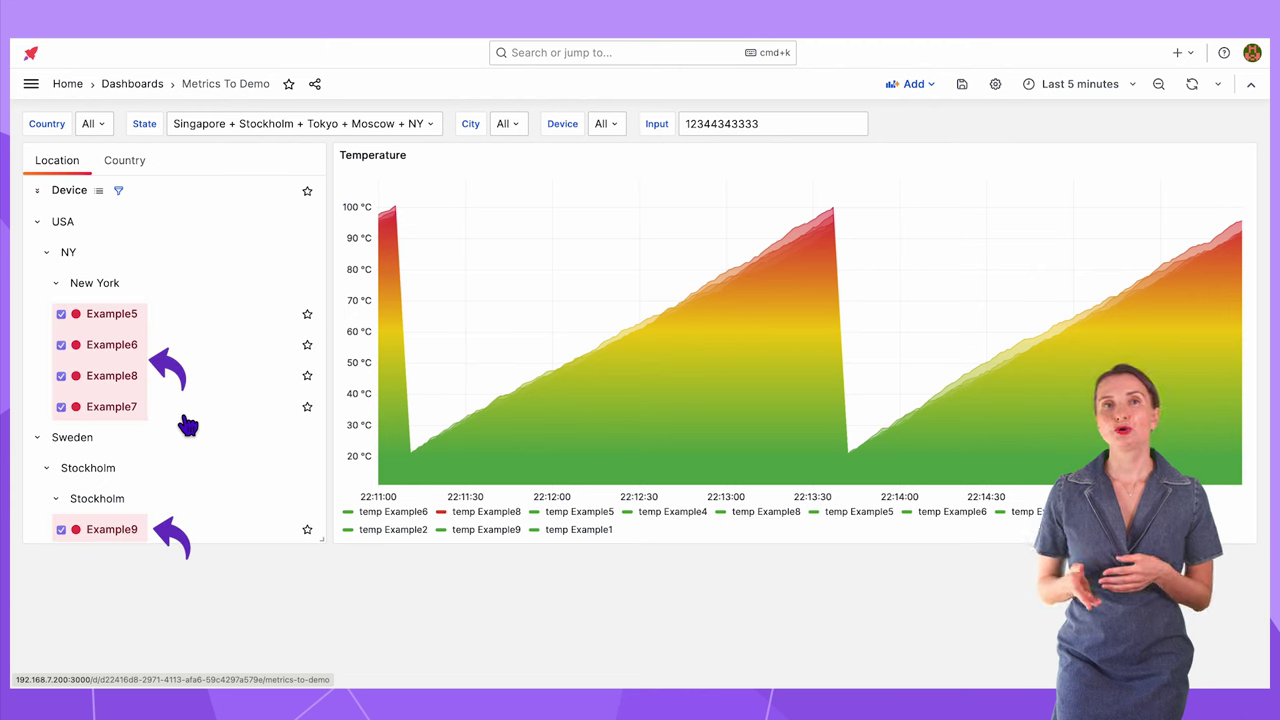
click(618, 124)
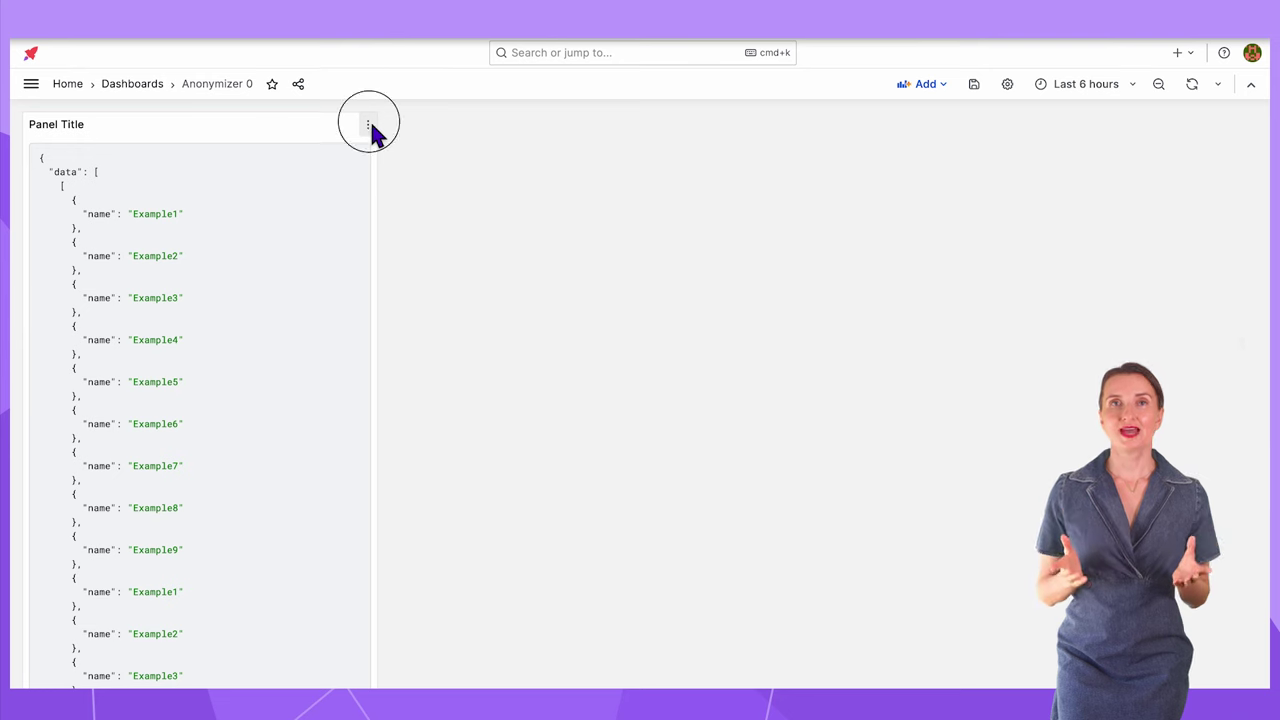
Step: Copy the anonymizer panel from the Anonymizer 0 dashboard
click(368, 126)
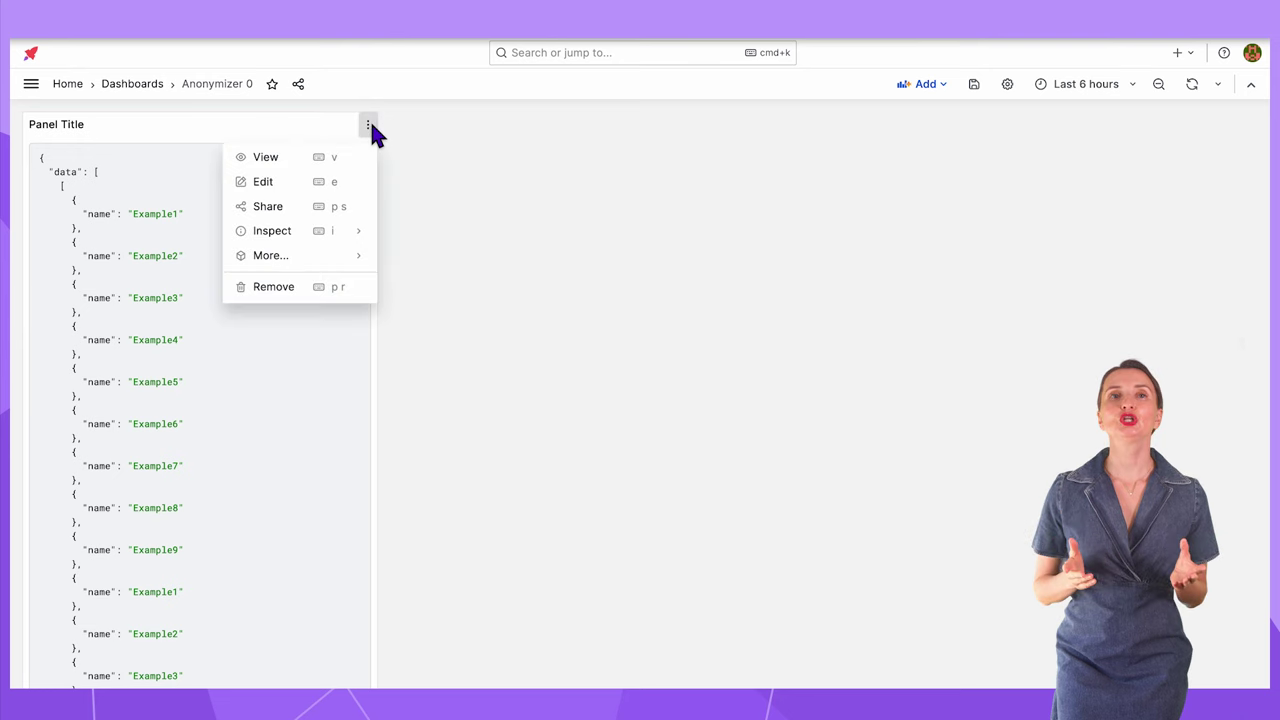
mouse_move(337, 258)
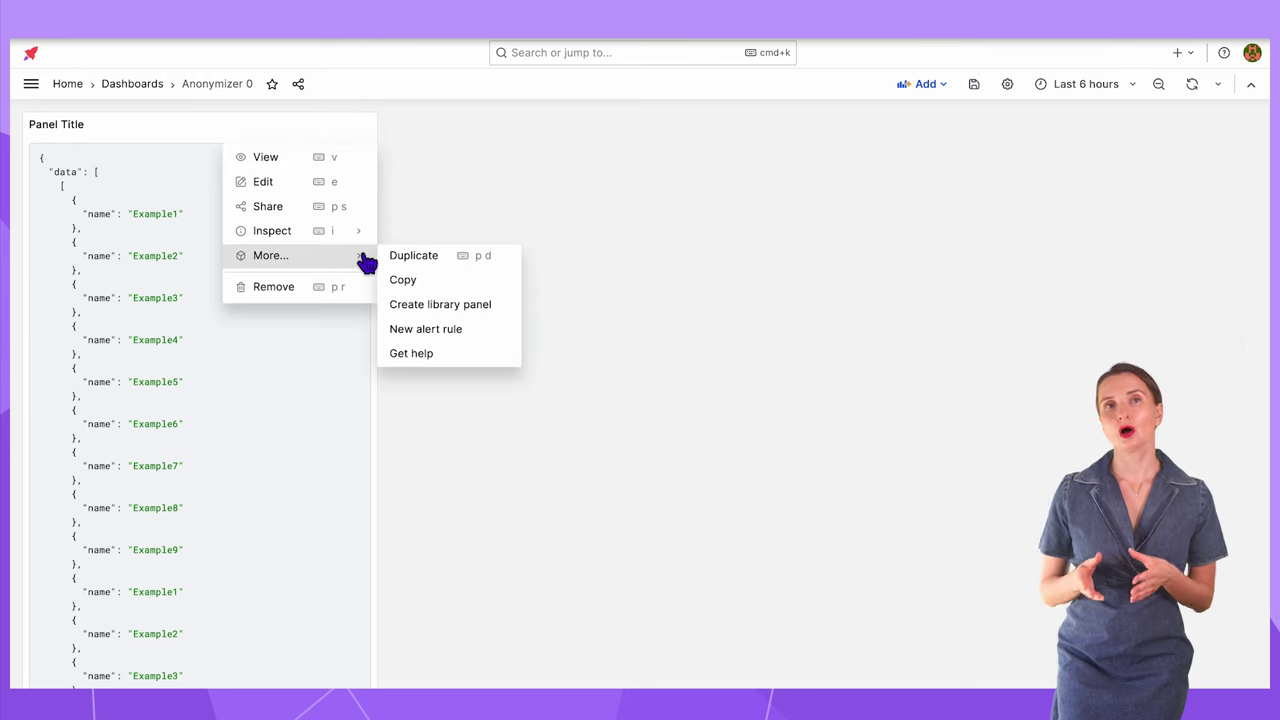
click(405, 281)
Step: Paste the panel onto the Metrics To Demo dashboard and shrink it to fit
click(150, 84)
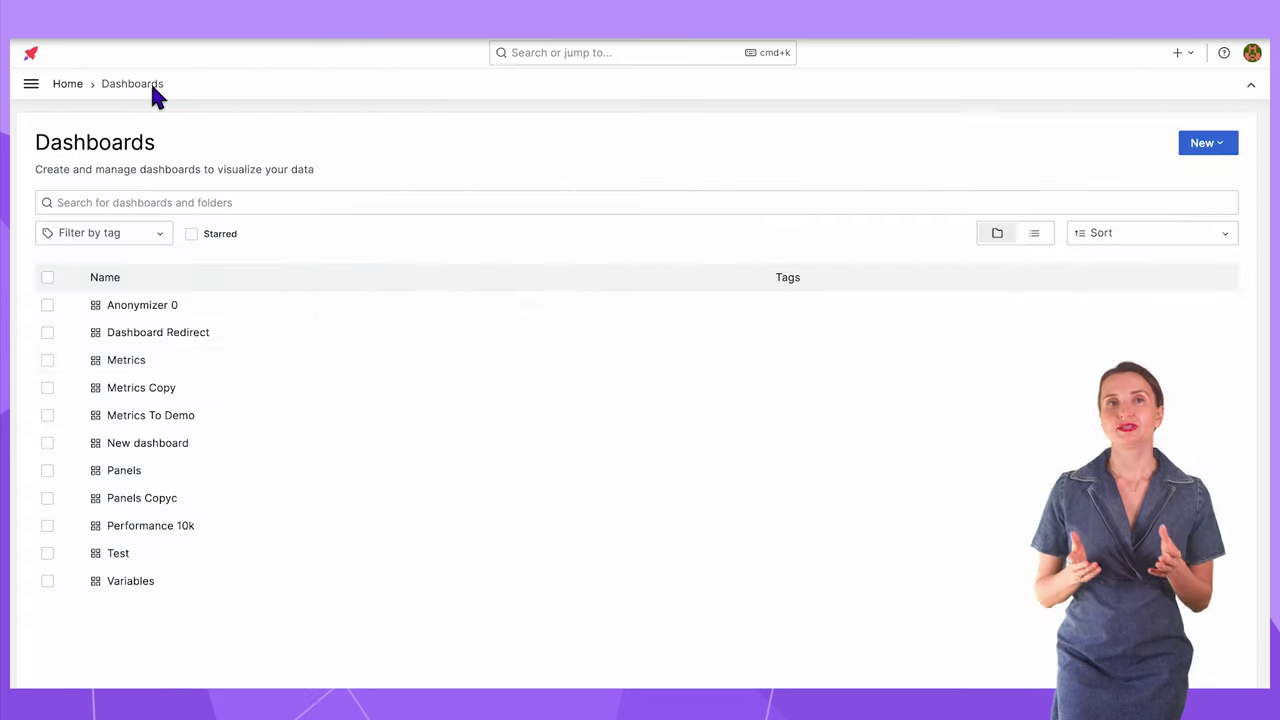
click(141, 416)
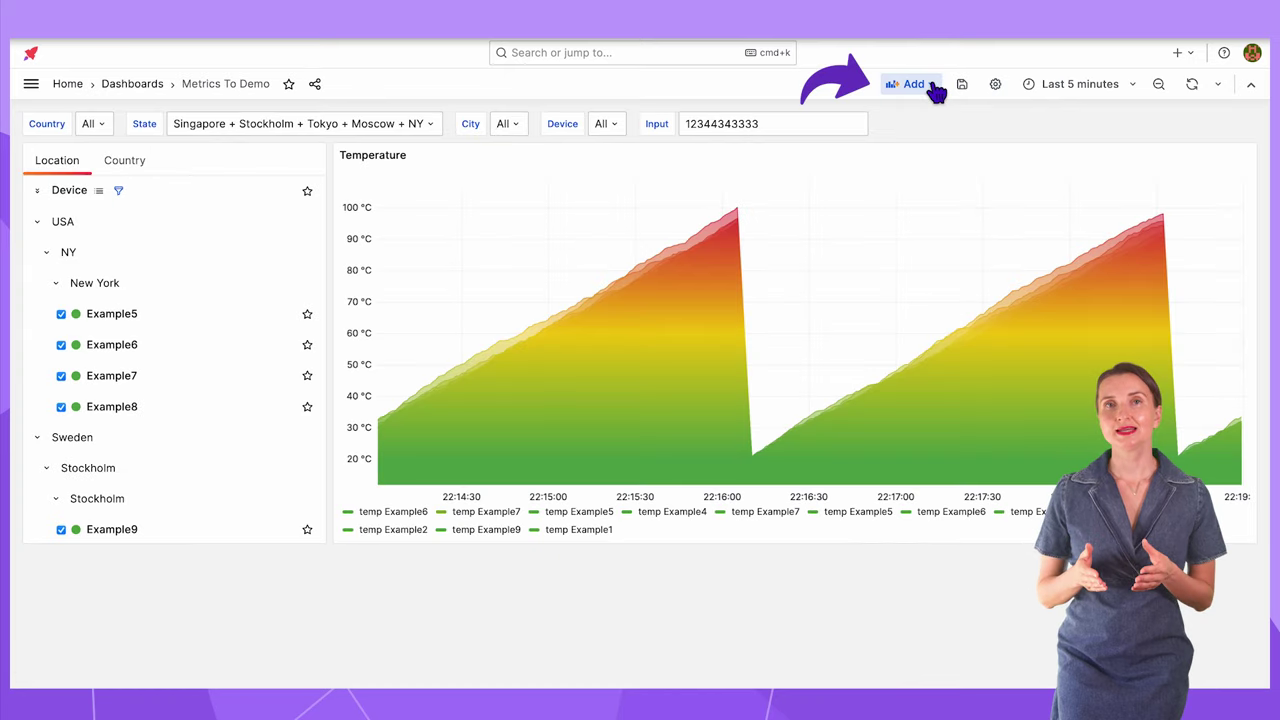
click(932, 86)
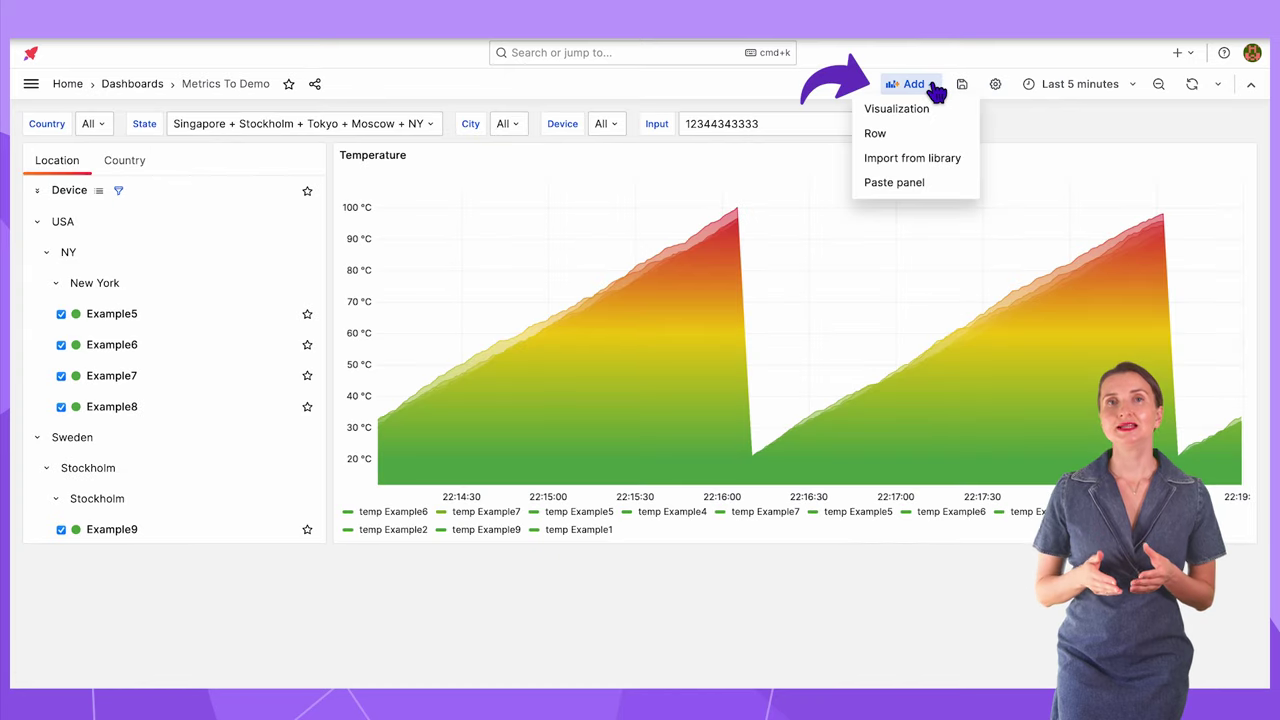
click(920, 190)
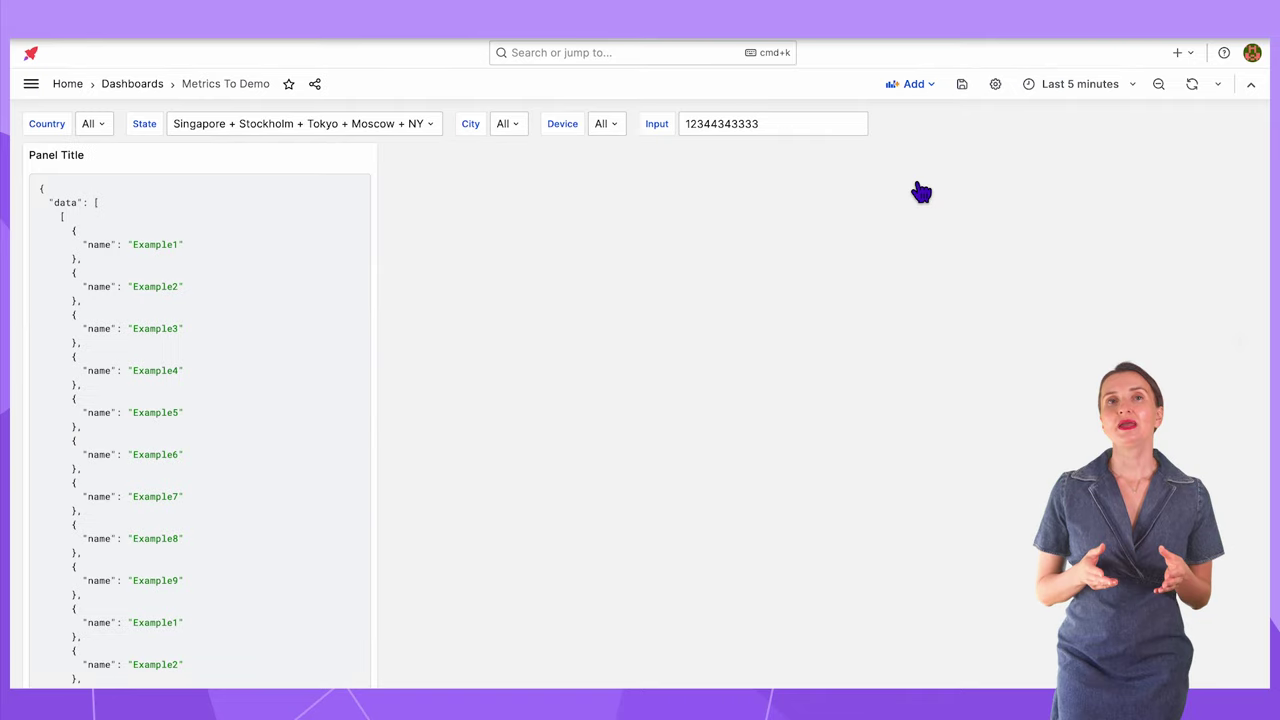
drag(371, 686, 330, 610)
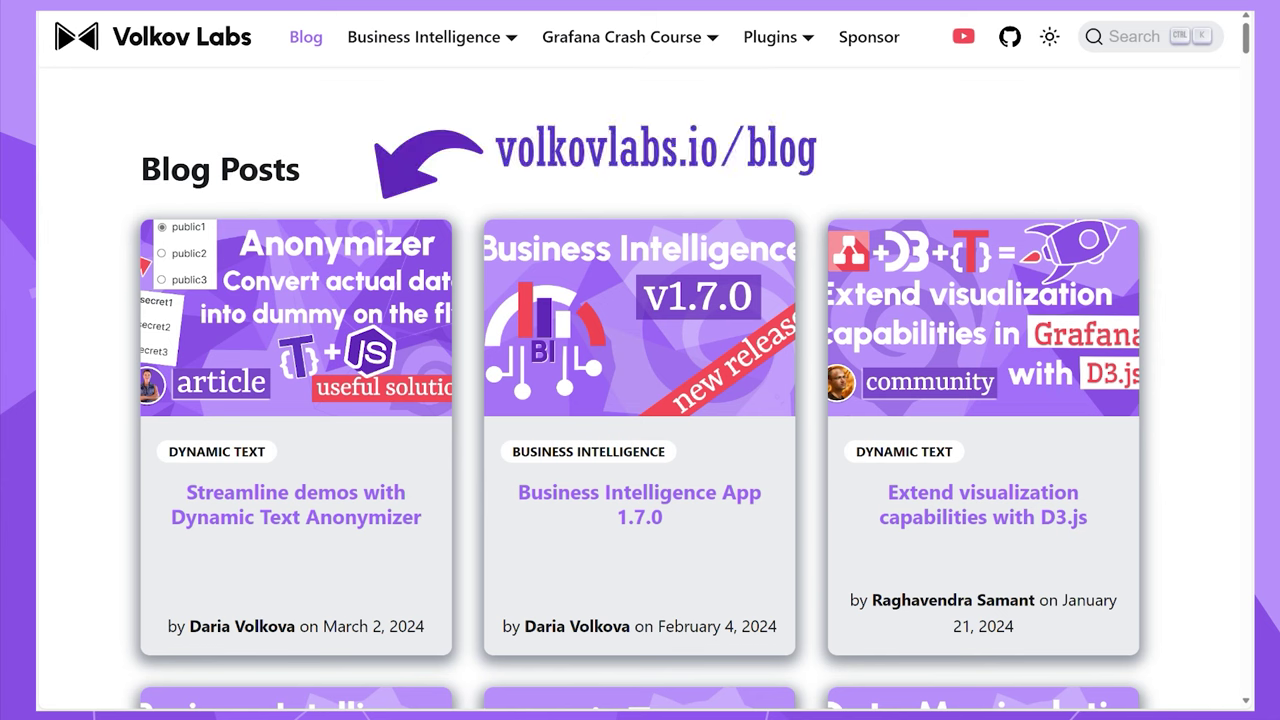
Step: Open the Dynamic Text Anonymizer blog article and scroll down to its JavaScript code
click(296, 504)
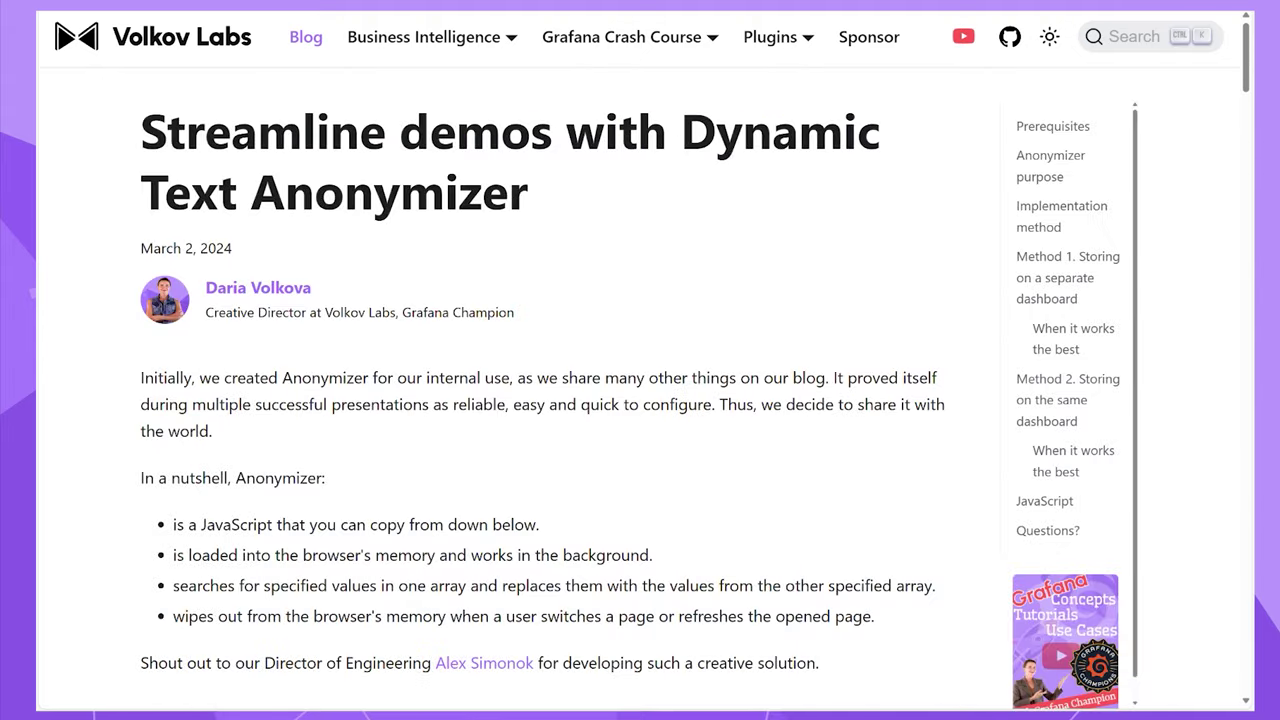
scroll(550, 400, down, 20)
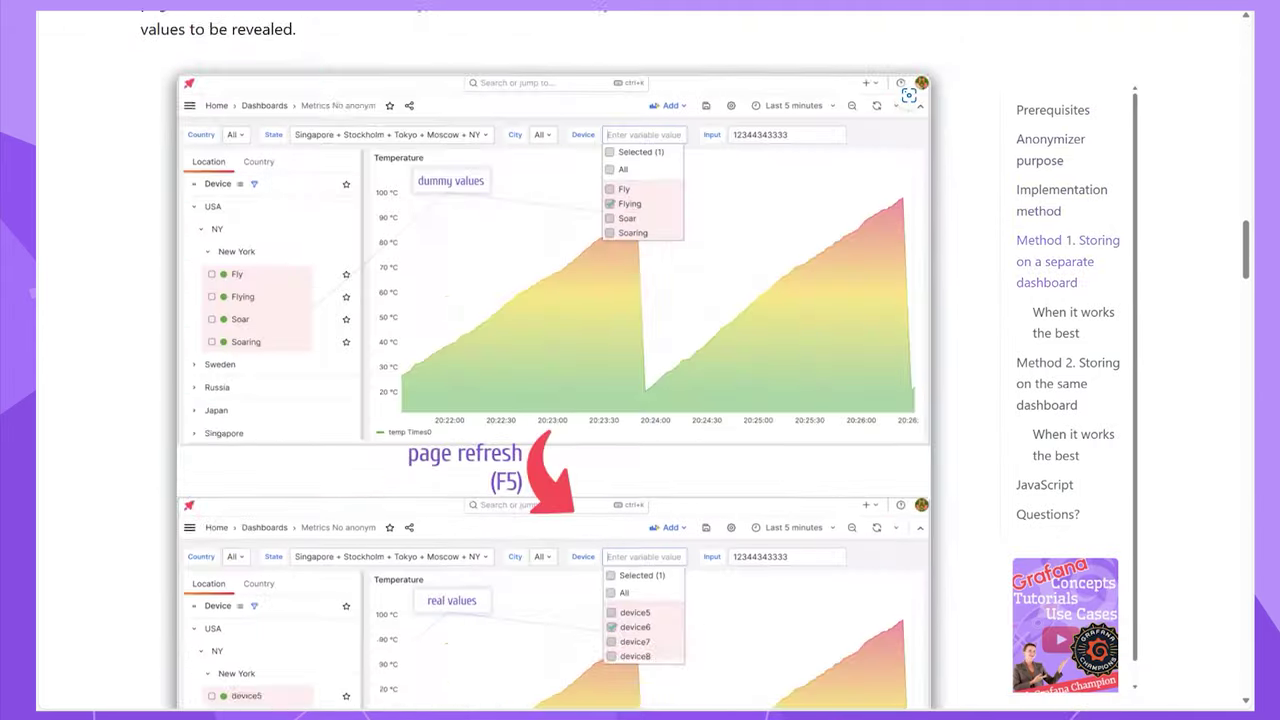
scroll(550, 400, down, 6)
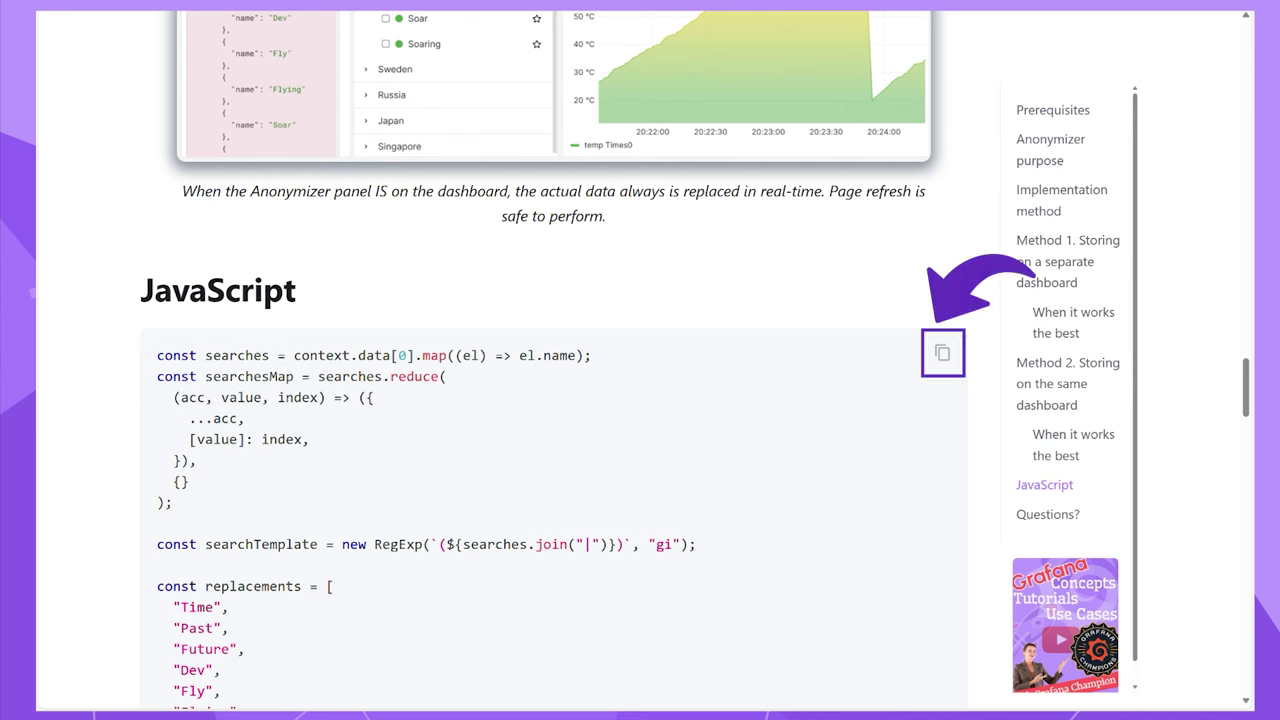